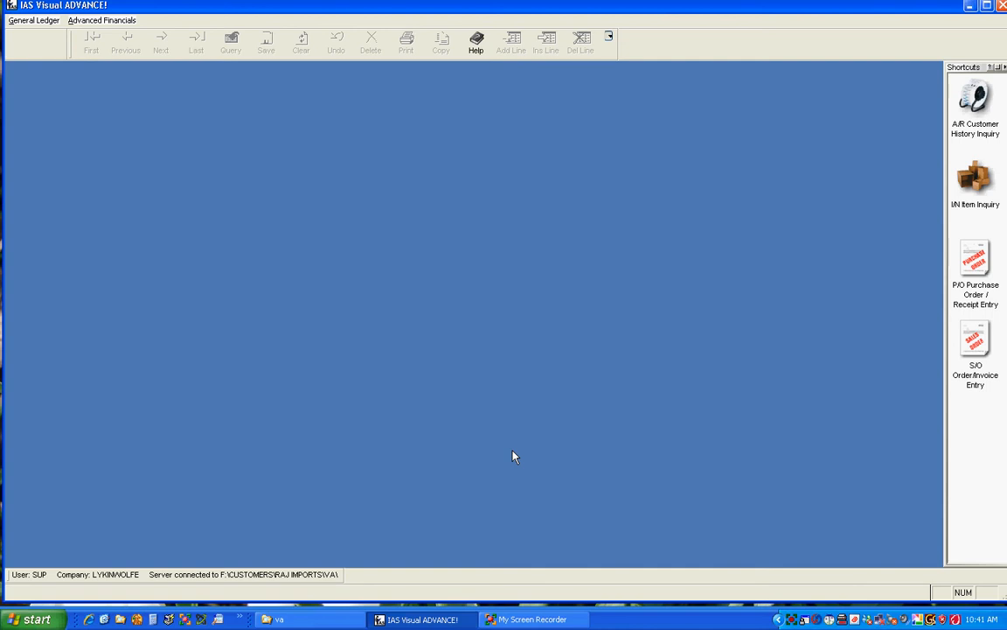
- Open General Journal Entry for the general ledger
left_click(33, 20)
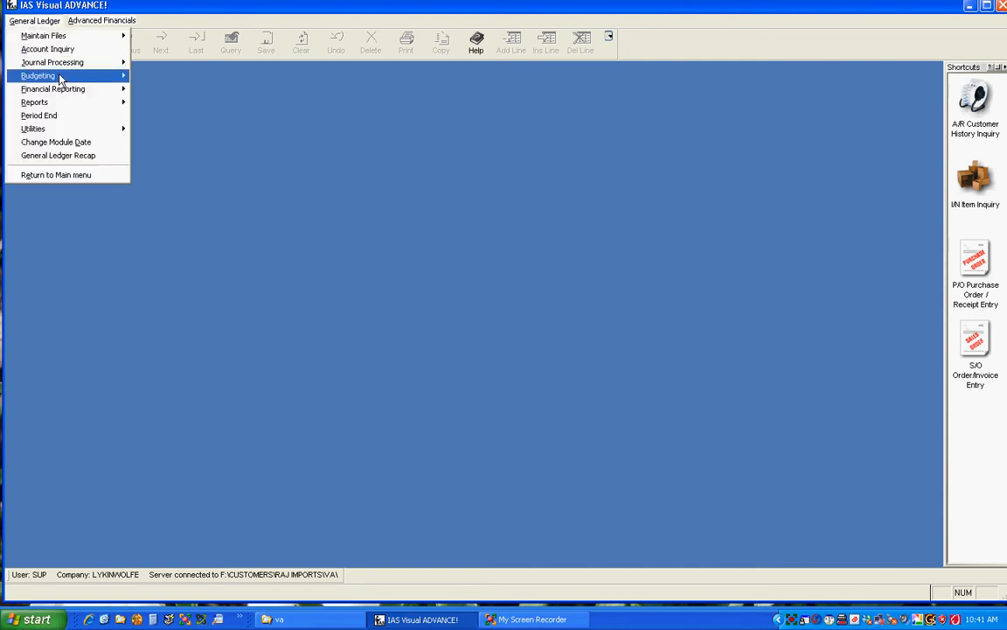
mouse_move(63, 68)
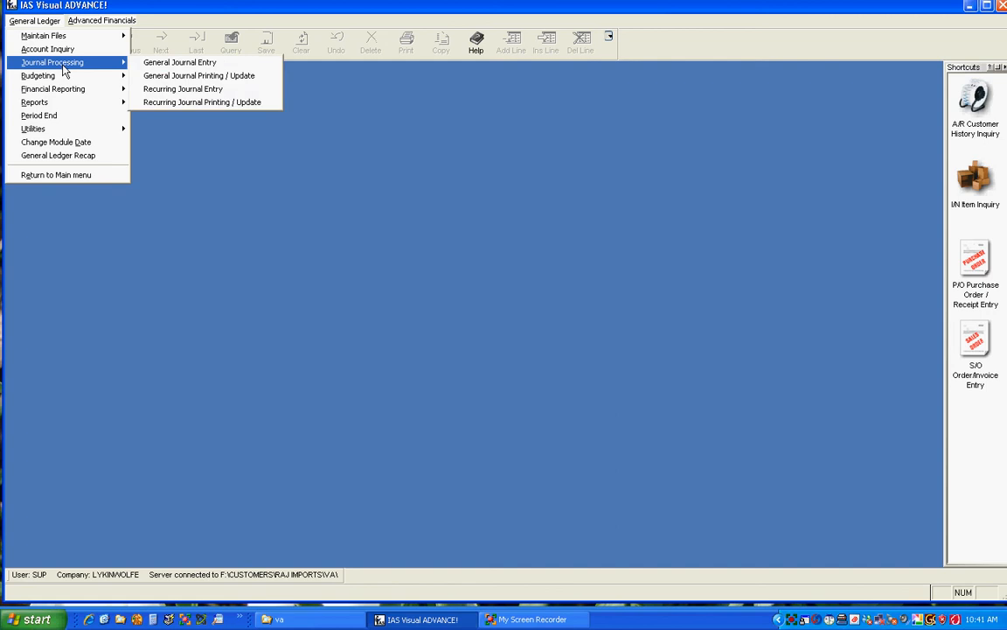
left_click(197, 67)
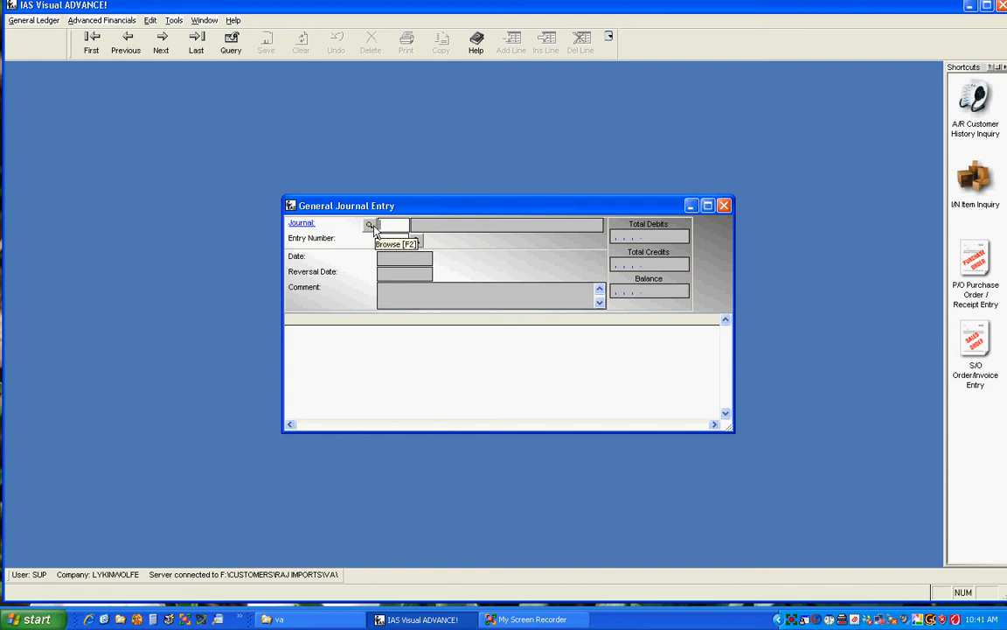
- Try to add a new entry in the BB journal using the next entry number, confirming the new record
type("BB")
key("Tab")
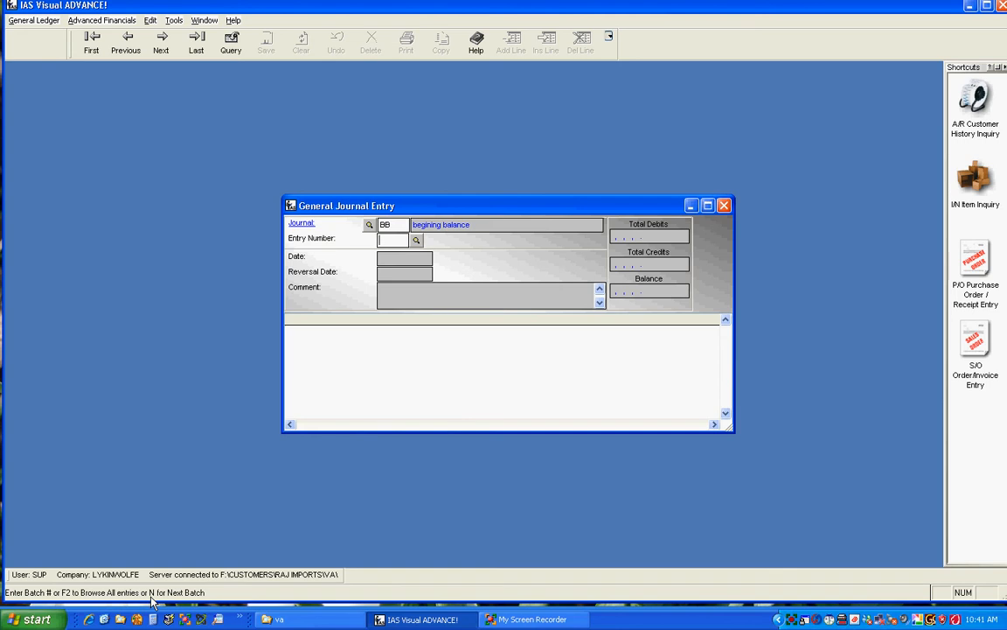
type("N")
key("Tab")
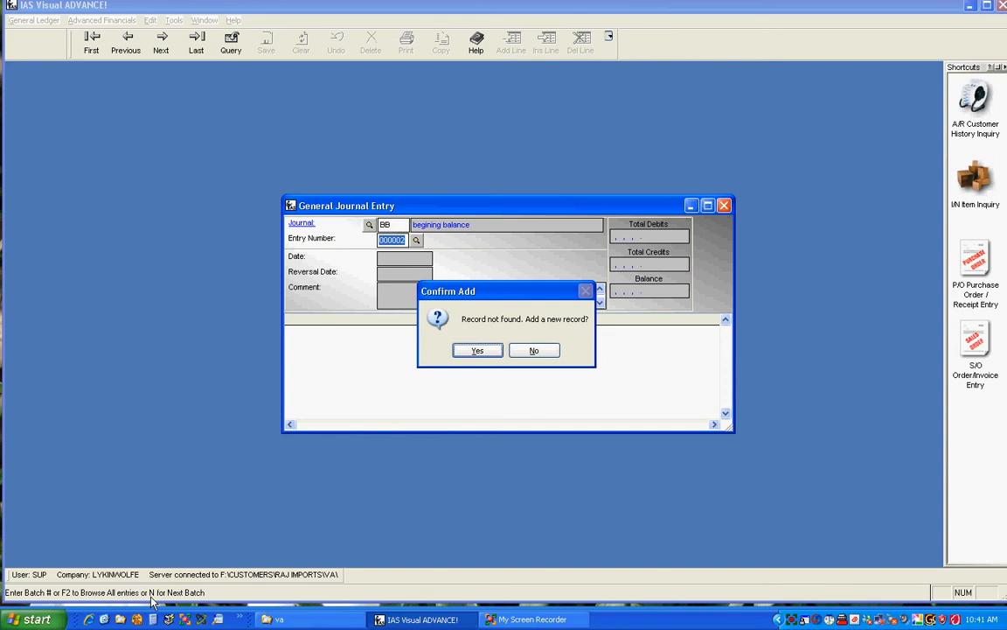
left_click(471, 350)
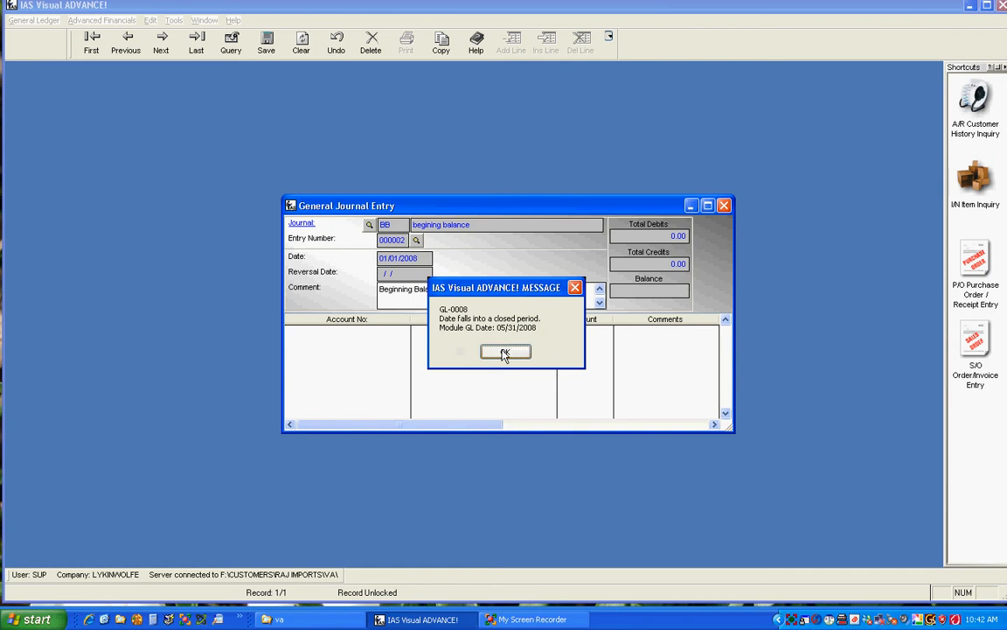
left_click(505, 353)
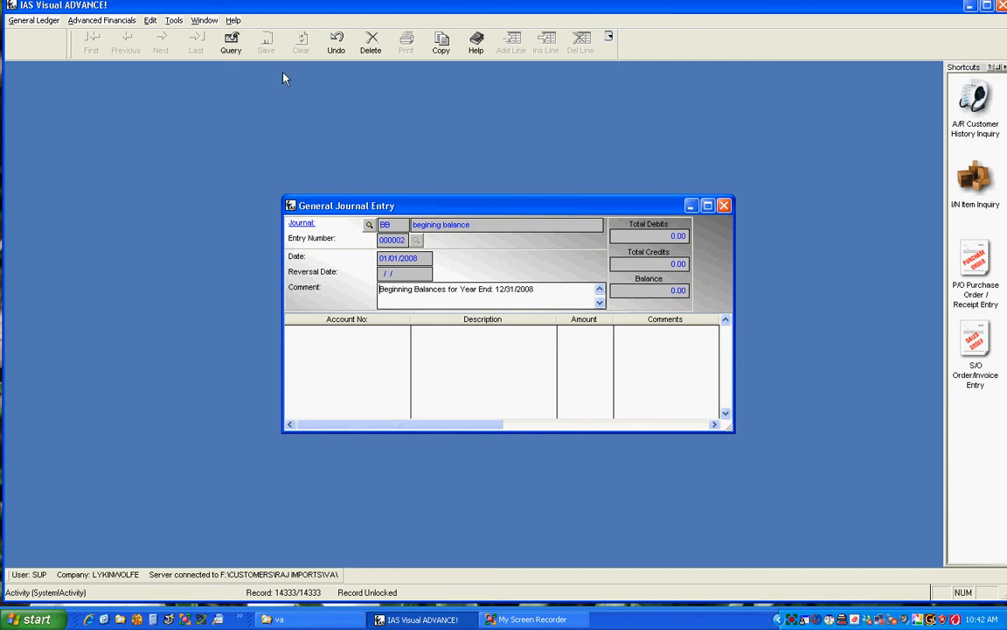
- Open the General Ledger System Options and set the current period to 01
left_click(37, 21)
mouse_move(42, 36)
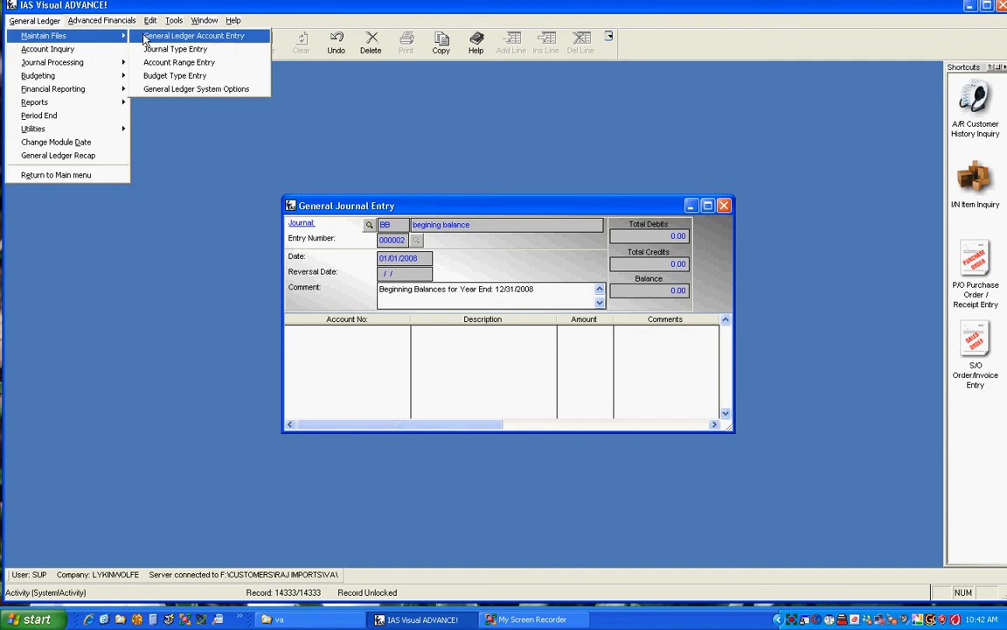
left_click(182, 86)
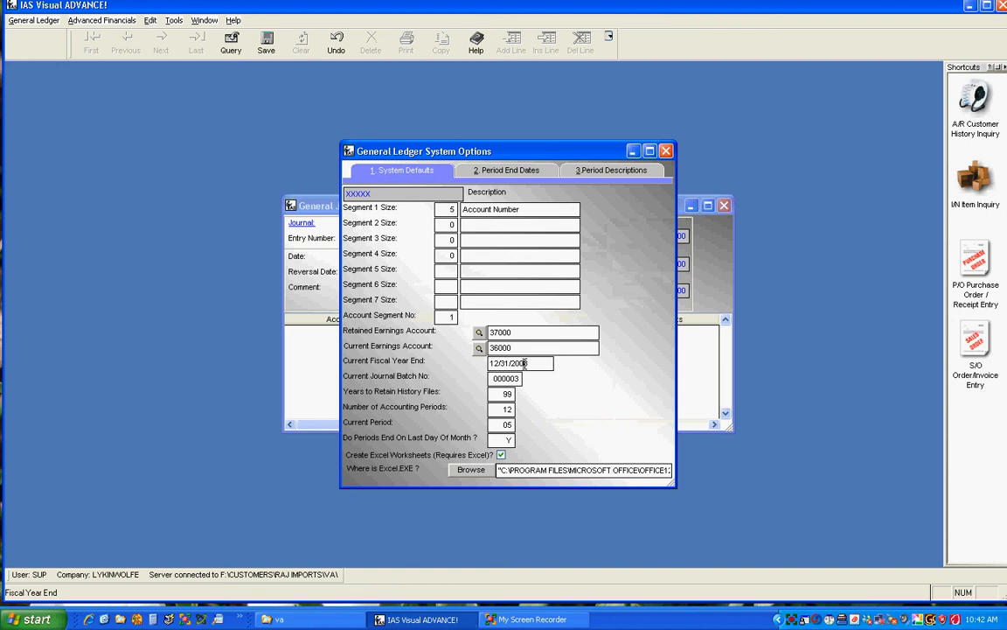
key("Tab")
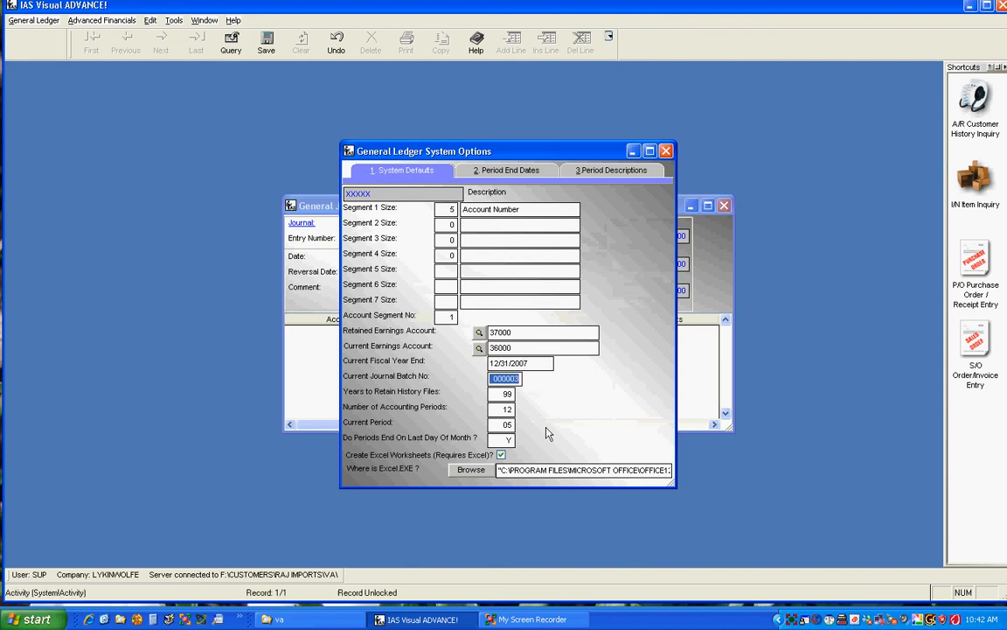
left_click(500, 424)
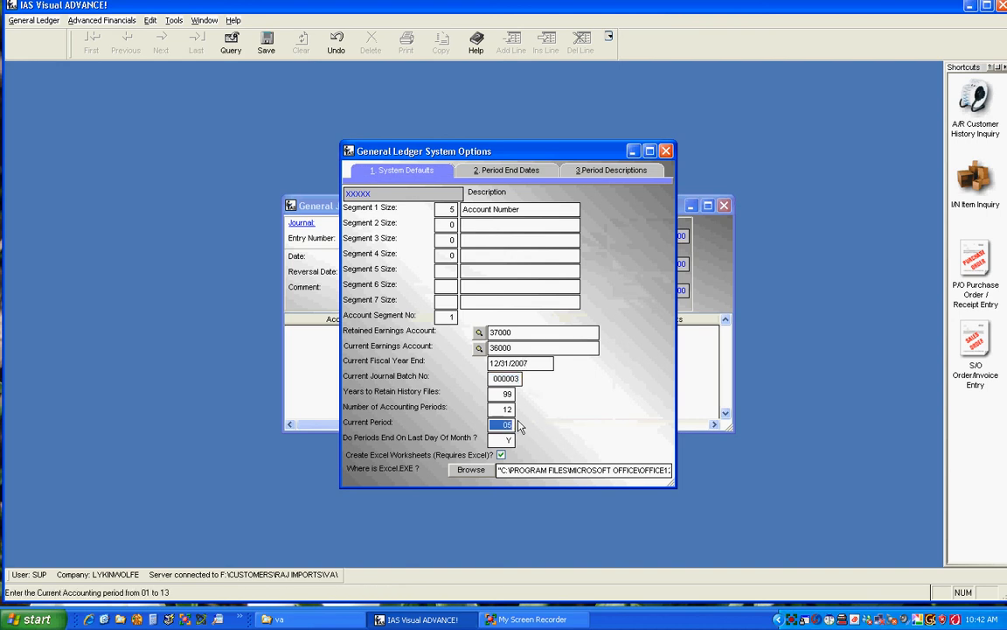
type("12")
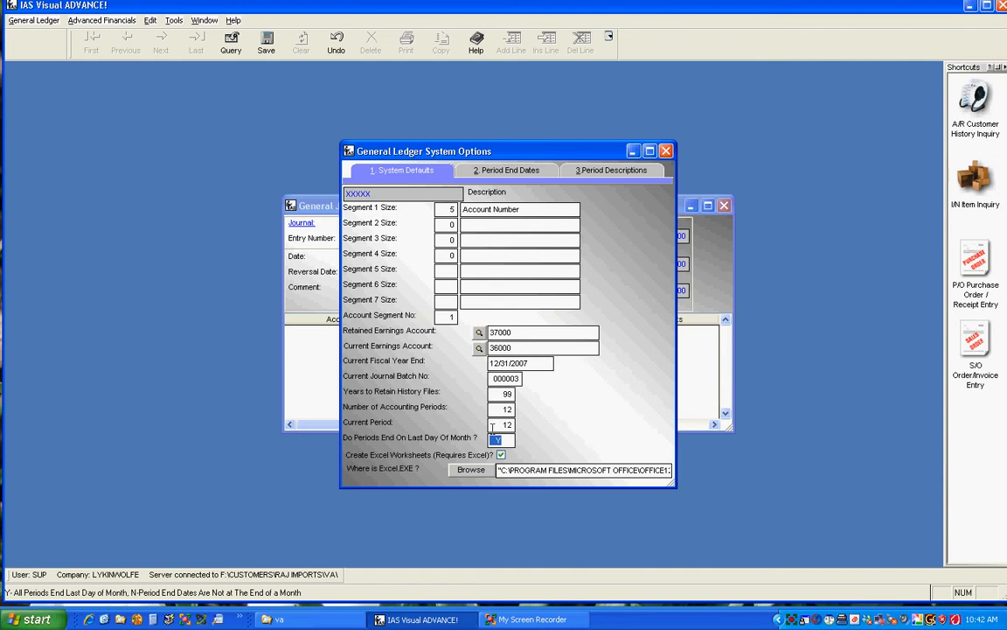
left_click(493, 423)
double_click(492, 423)
type("01")
- Review the period end dates, then close the system options and save the changes
left_click(507, 170)
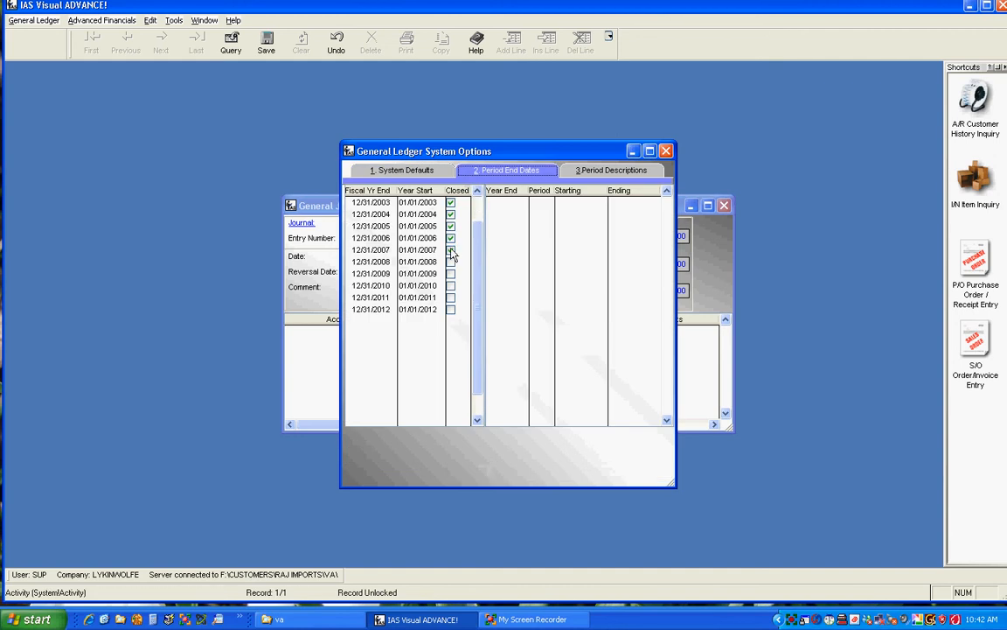
left_click(667, 152)
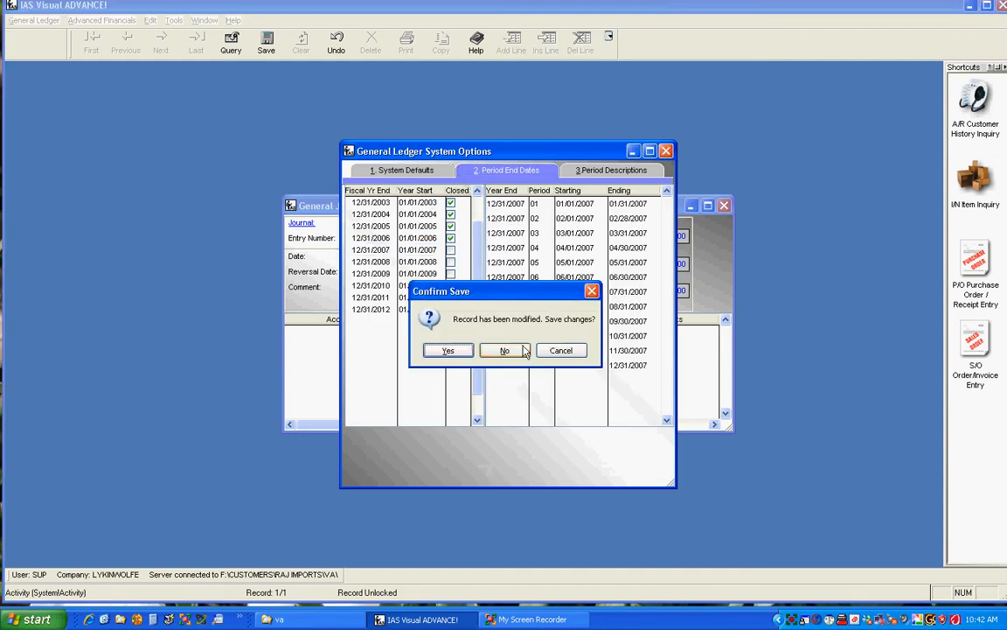
left_click(448, 351)
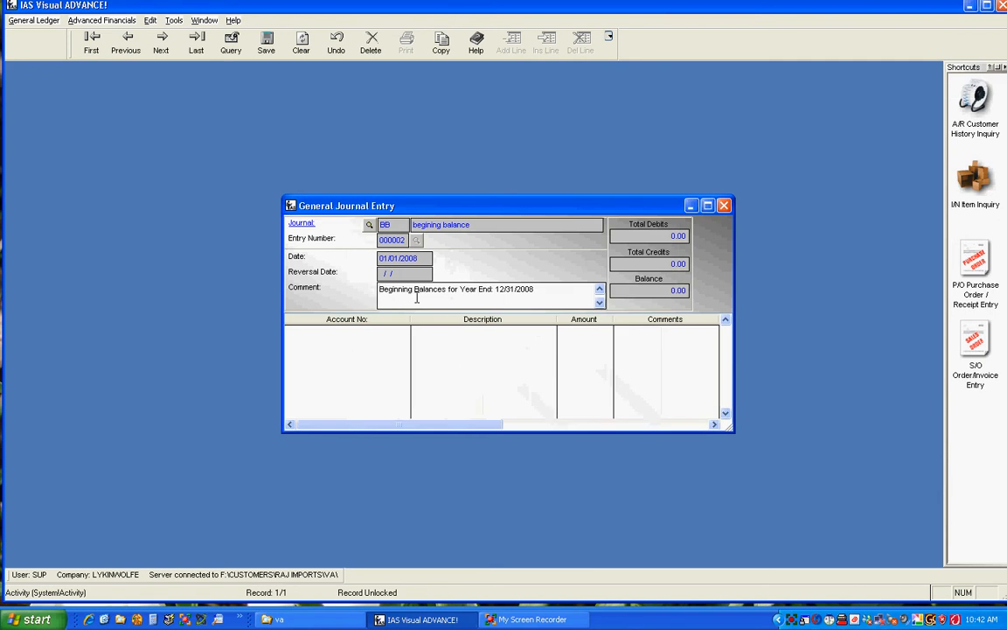
- Delete the open journal entry
left_click(371, 40)
left_click(472, 350)
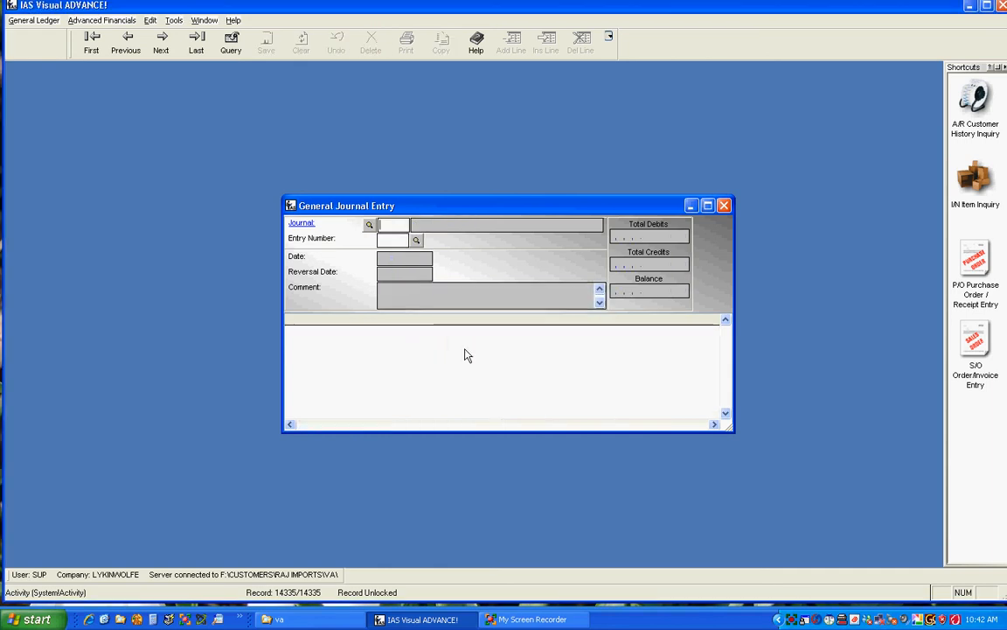
- Start a new entry in the BB journal with the next entry number, confirming the new record
type("BB")
key("Tab")
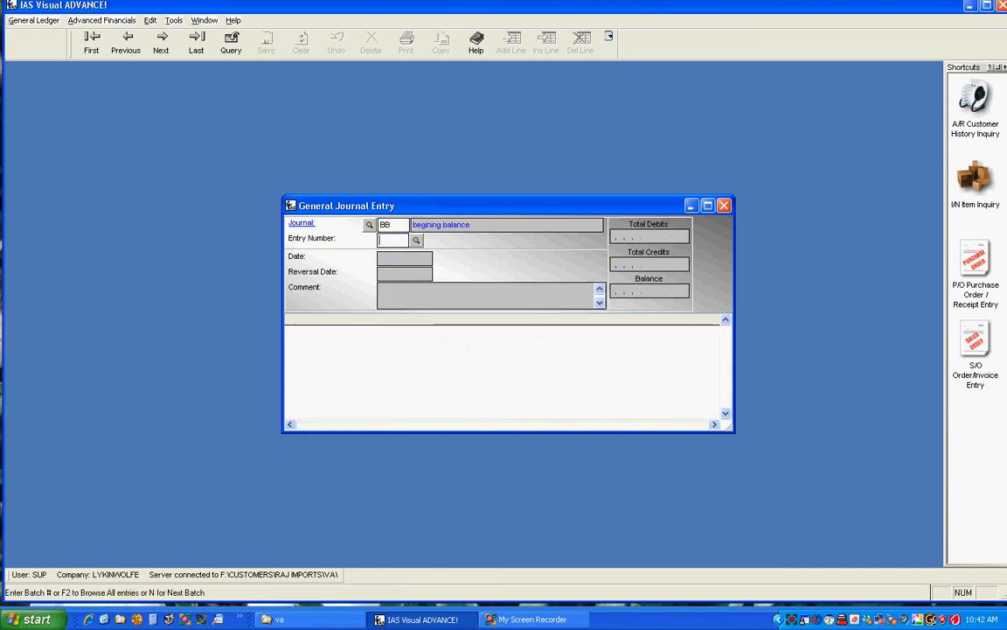
type("N")
key("Tab")
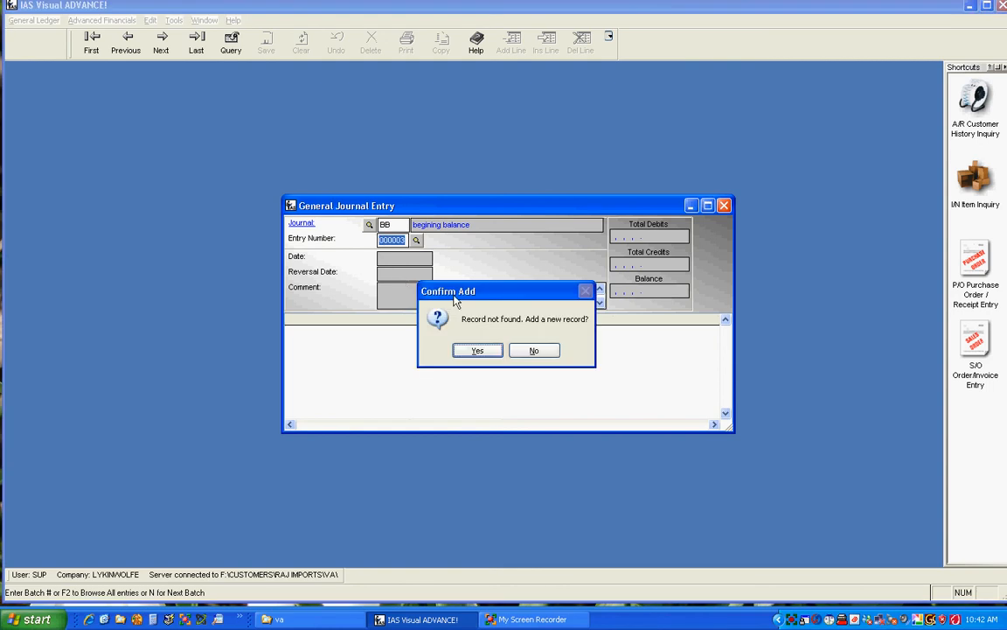
left_click(476, 350)
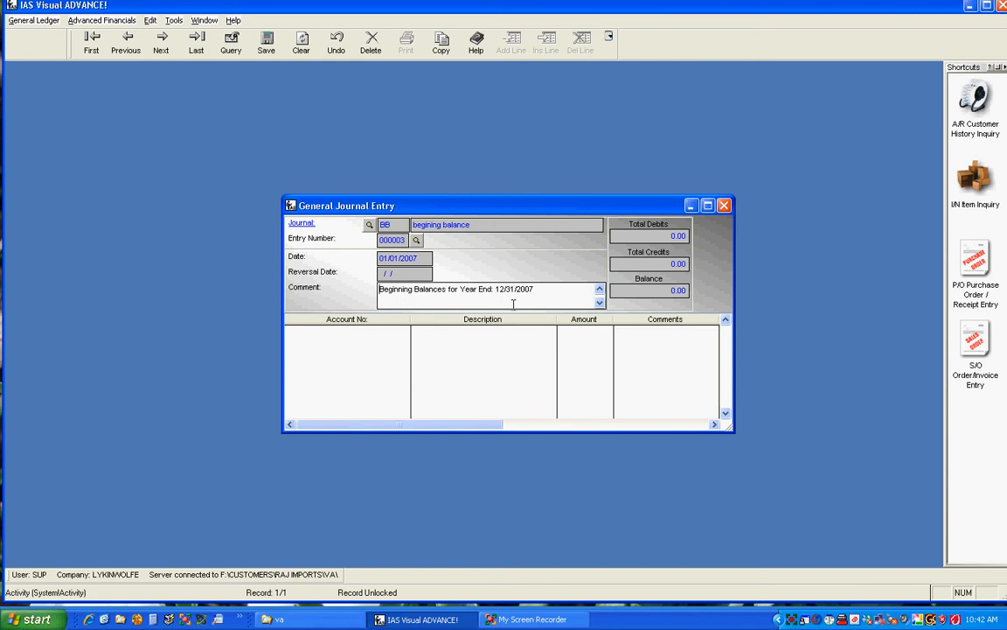
- Add a first line and move the Amount column next to the Account No. column
left_click(392, 353)
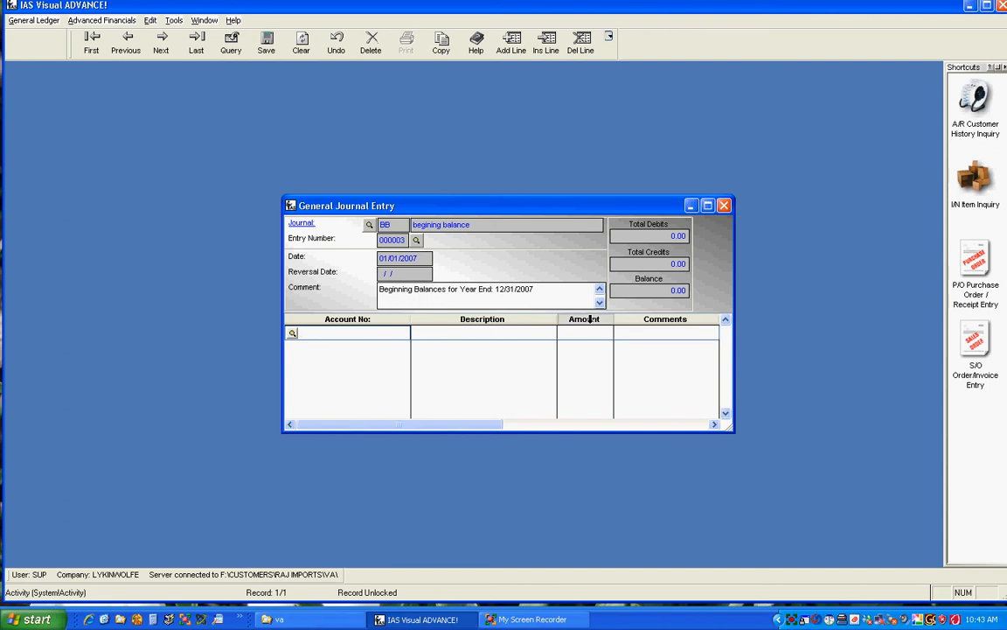
left_click_drag(578, 321, 454, 321)
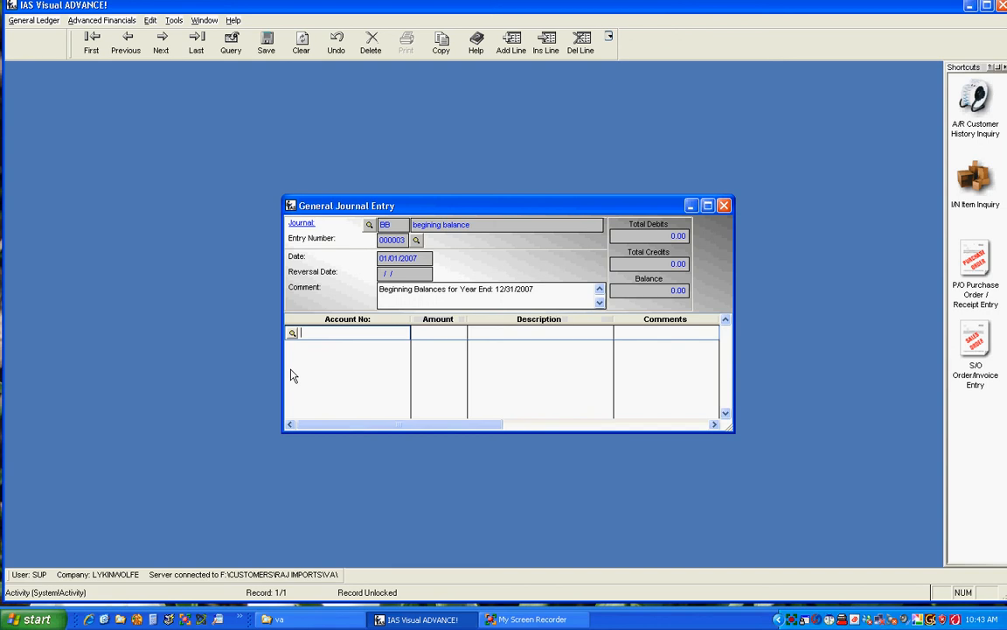
- Pick account 10000 from the account browser and enter an amount of 500
left_click(293, 333)
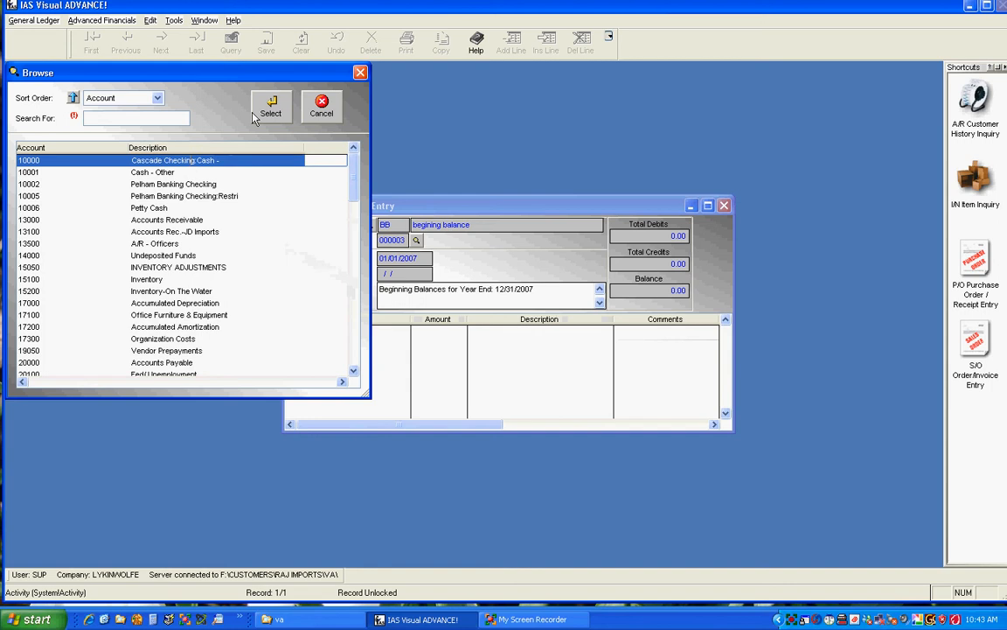
left_click(259, 118)
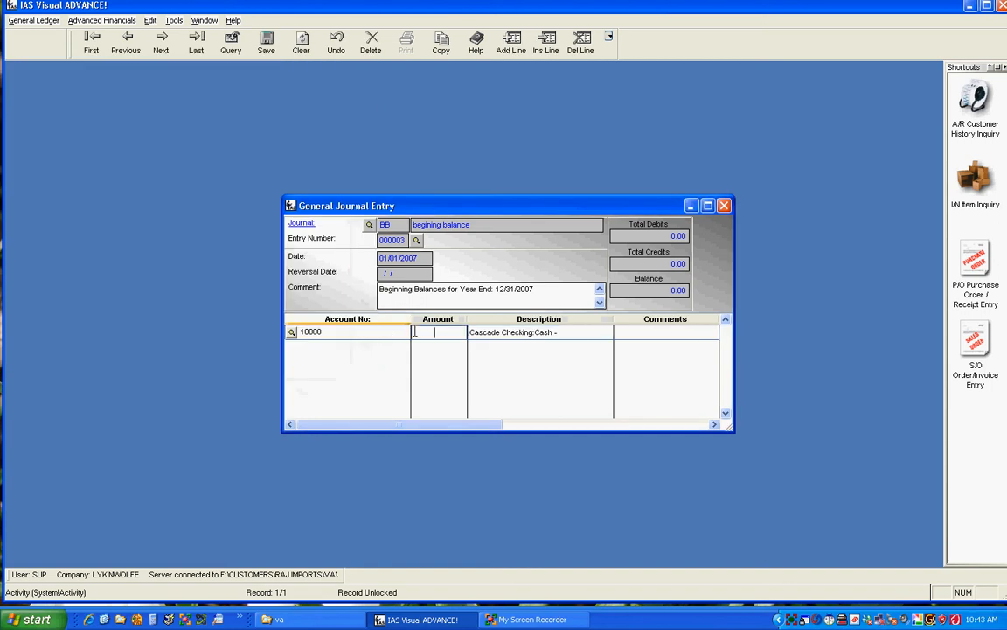
type("500 .00")
key("Tab")
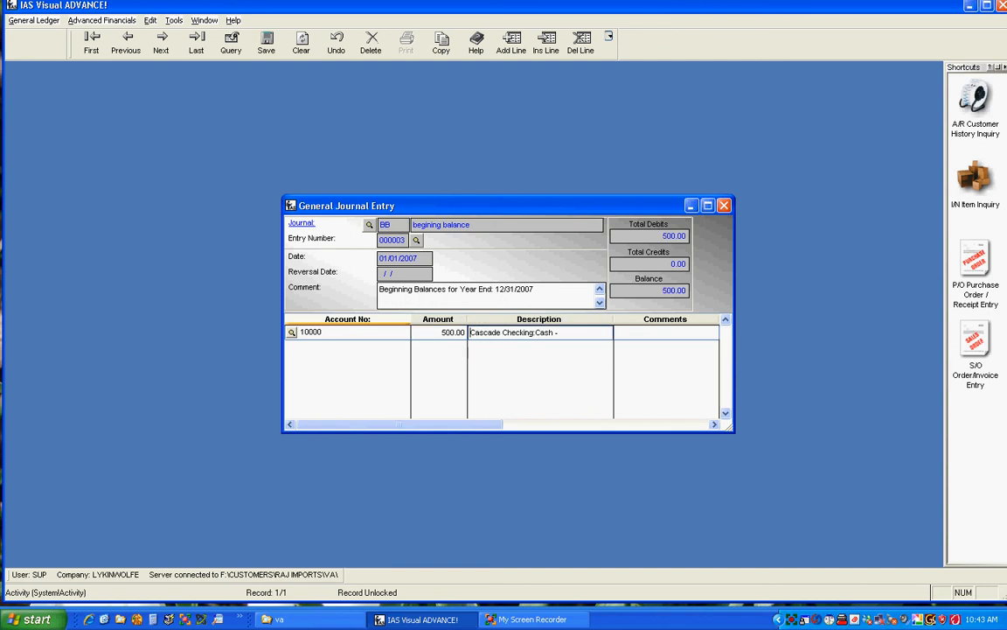
- Add a second line for account 15100 with an amount of 709826.64
key("Down")
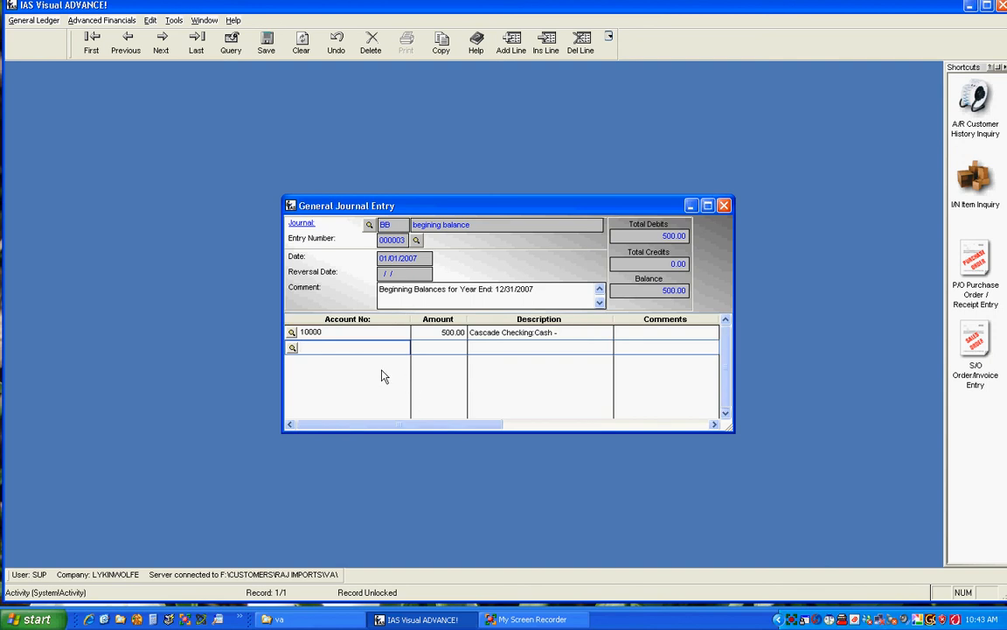
type("13000")
key("Tab")
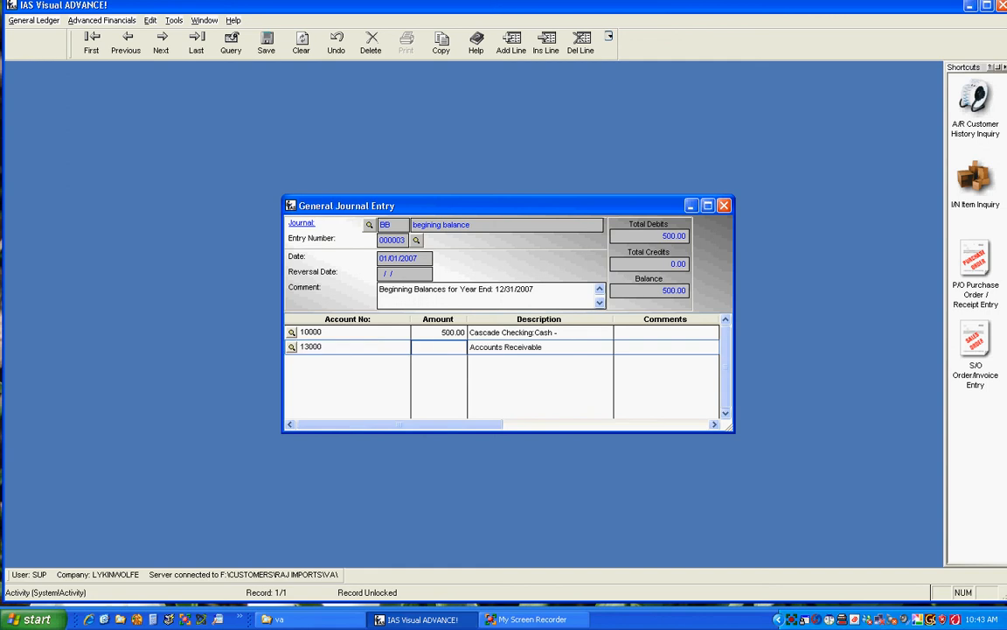
left_click(330, 348)
left_click_drag(331, 348, 300, 347)
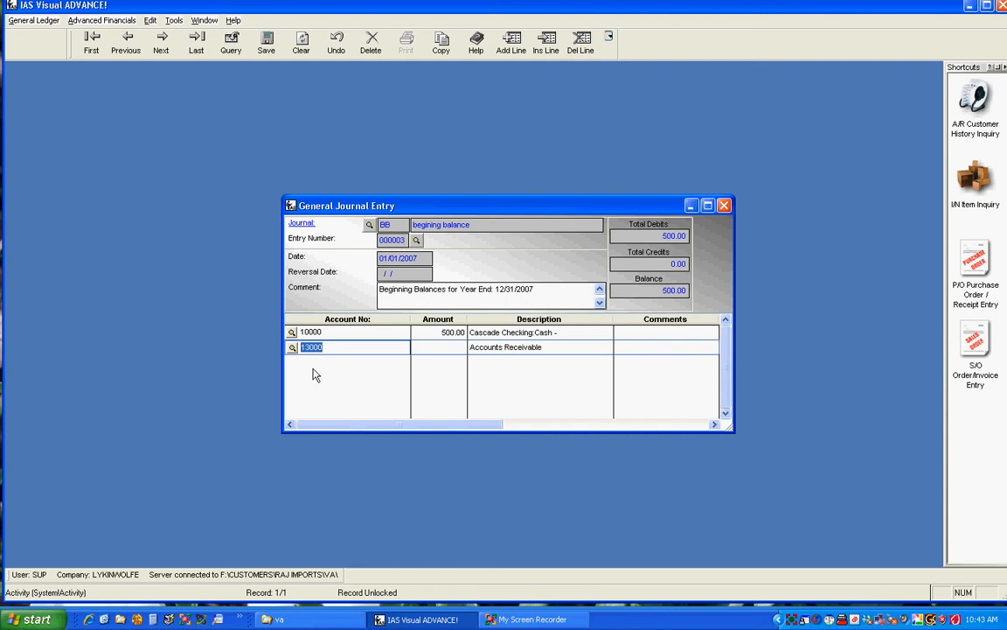
type("15100")
key("Tab")
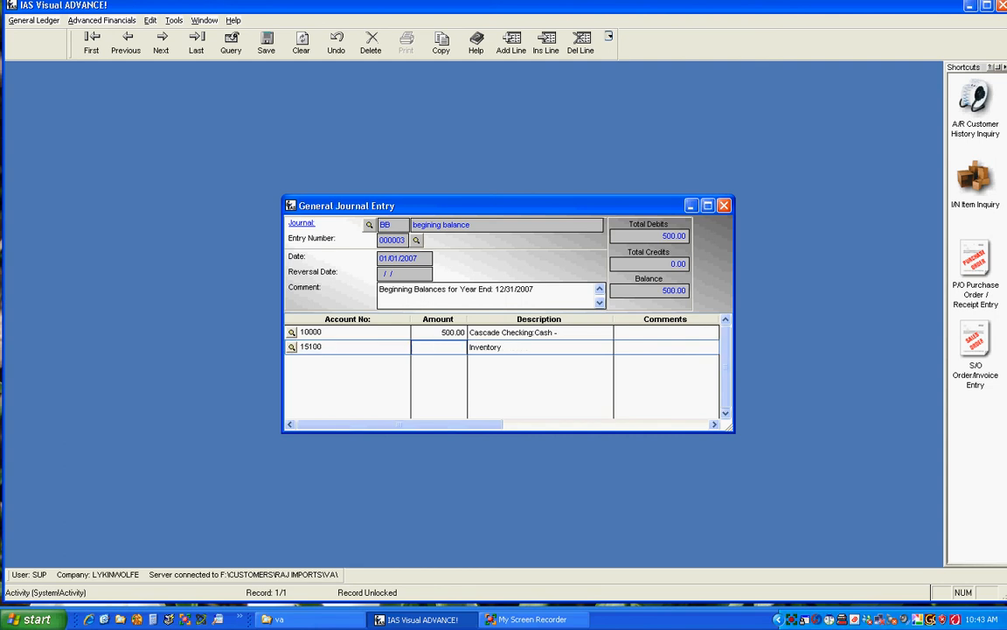
type("709")
type("826")
type(".64")
key("Tab")
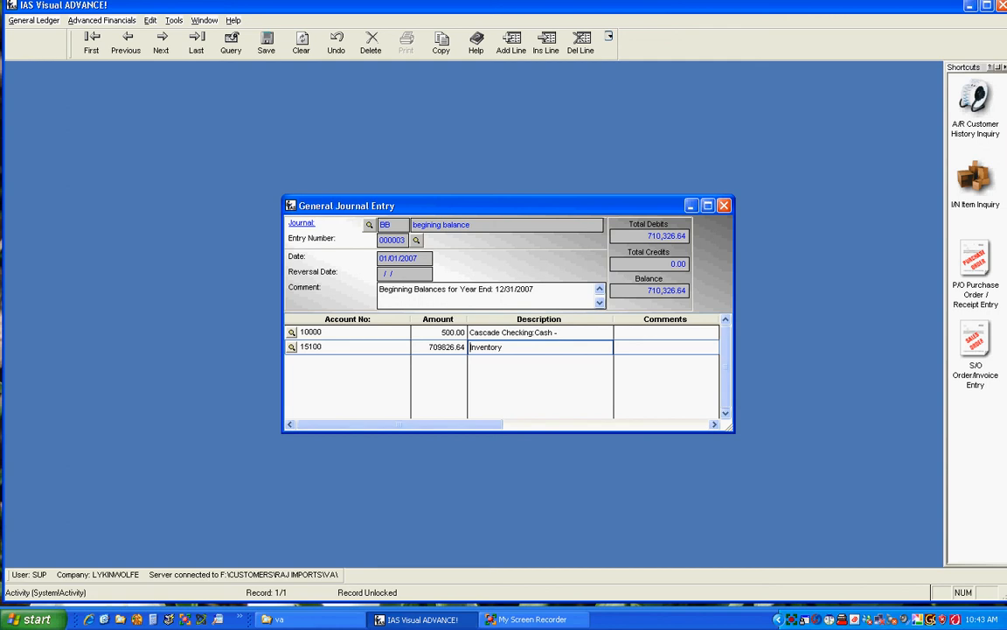
- Add a third line and open the account browser sorted by Description
left_click(314, 368)
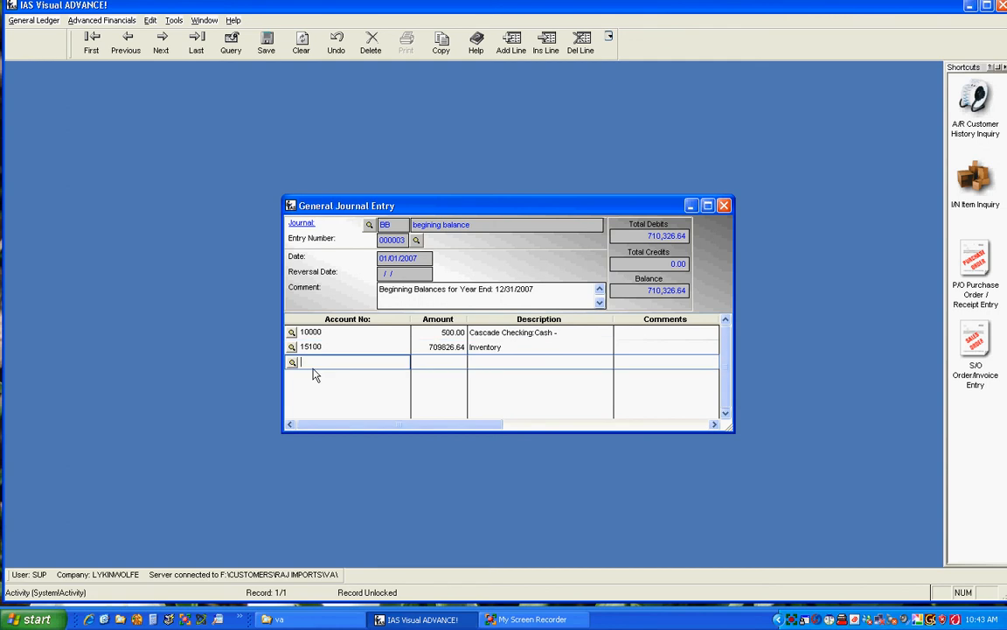
left_click(292, 362)
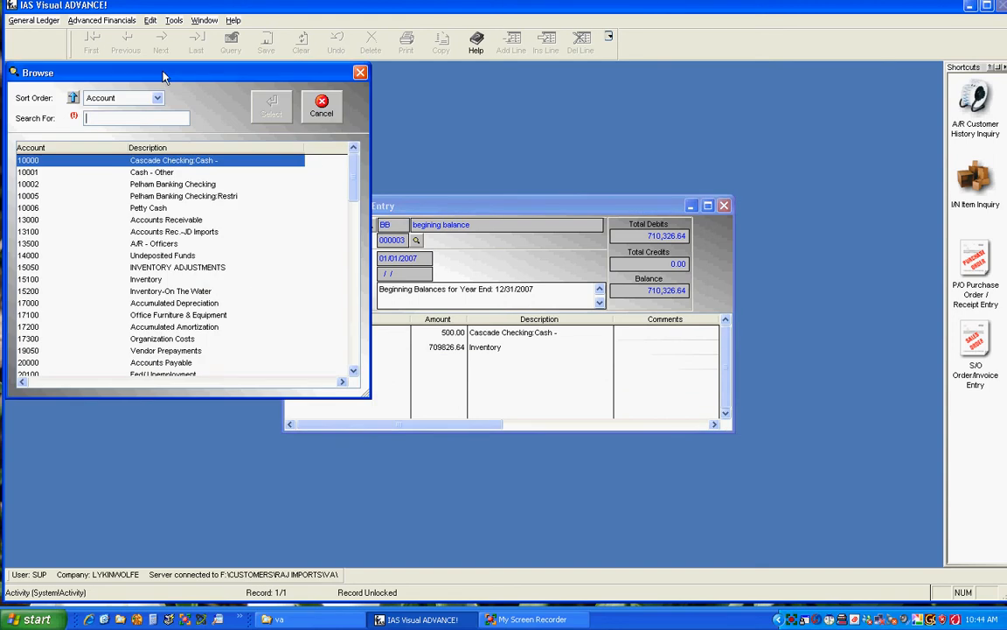
left_click(158, 98)
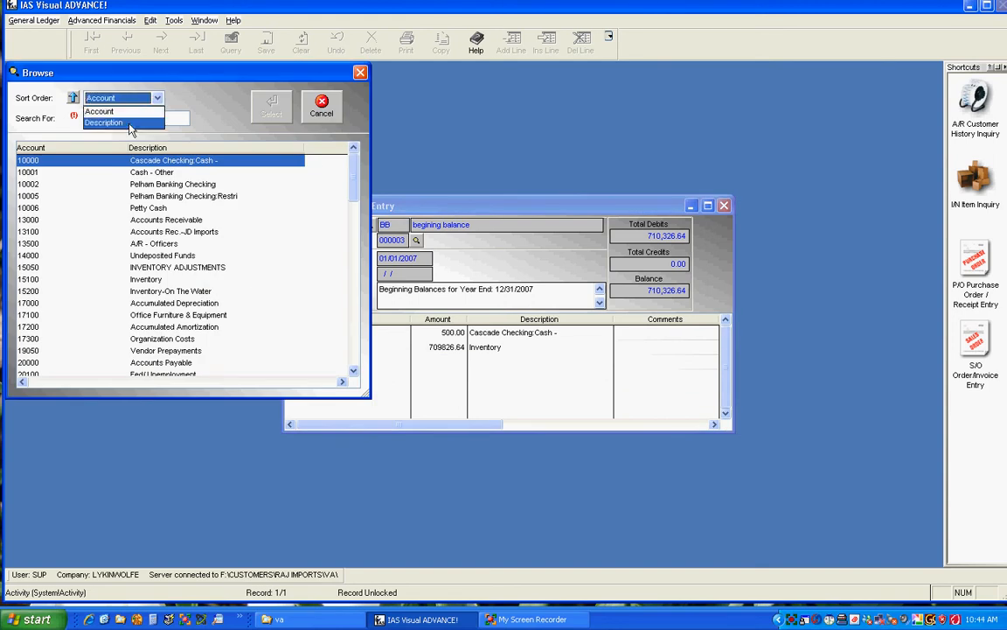
left_click(123, 117)
left_click(116, 118)
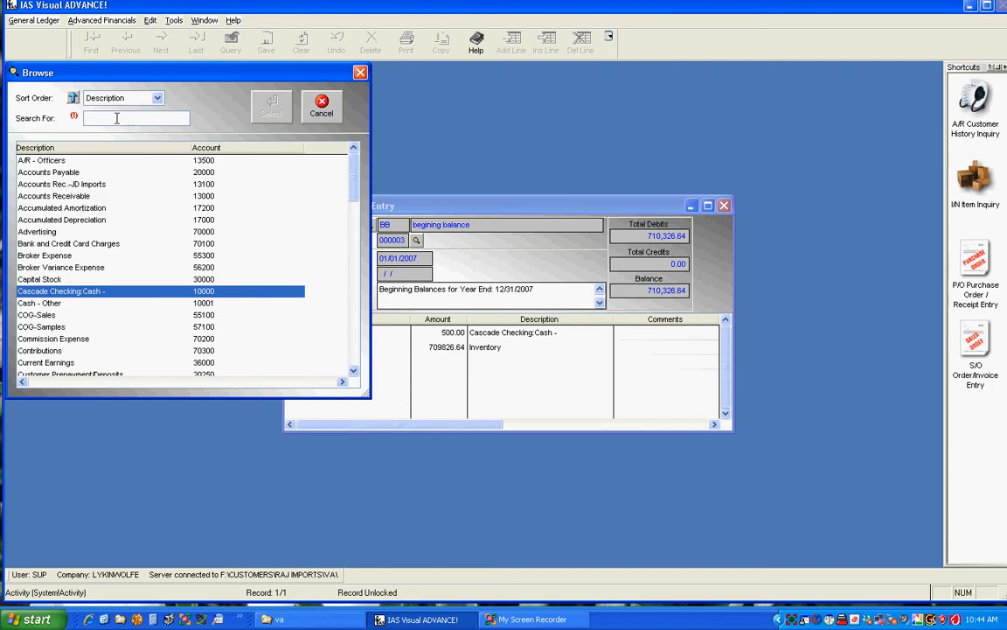
- Search the account browser for Office Furniture & Equipment, select account 17100 and enter an amount of 500
type("F")
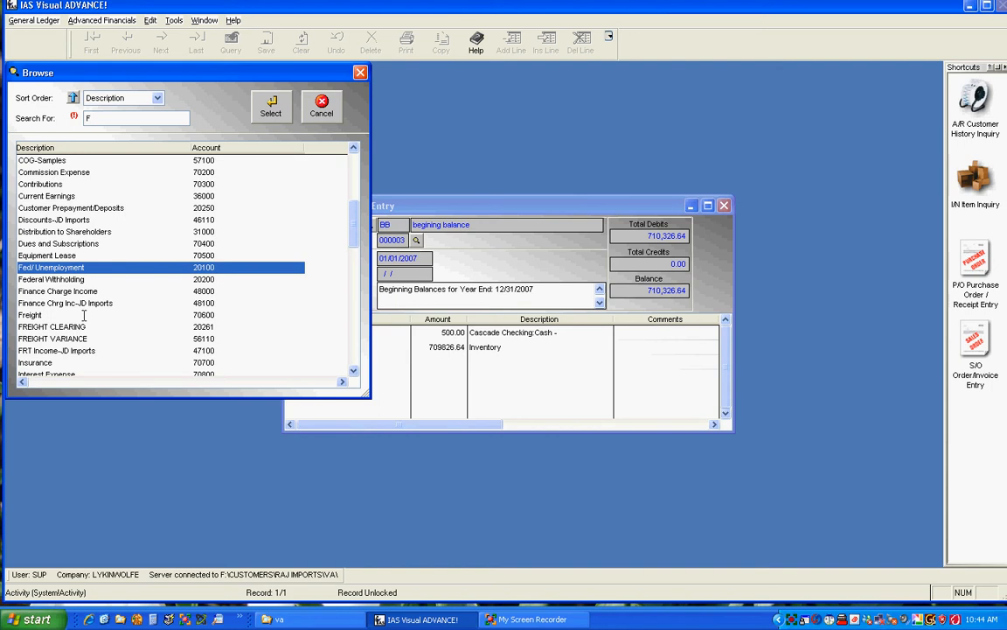
type("U")
left_click_drag(104, 119, 70, 117)
type("O")
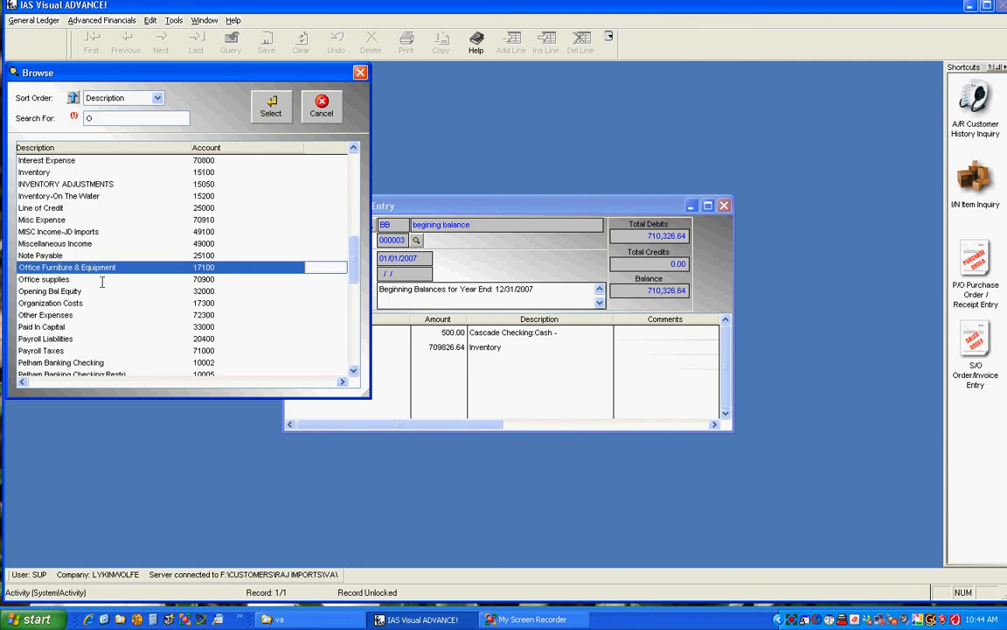
left_click(274, 108)
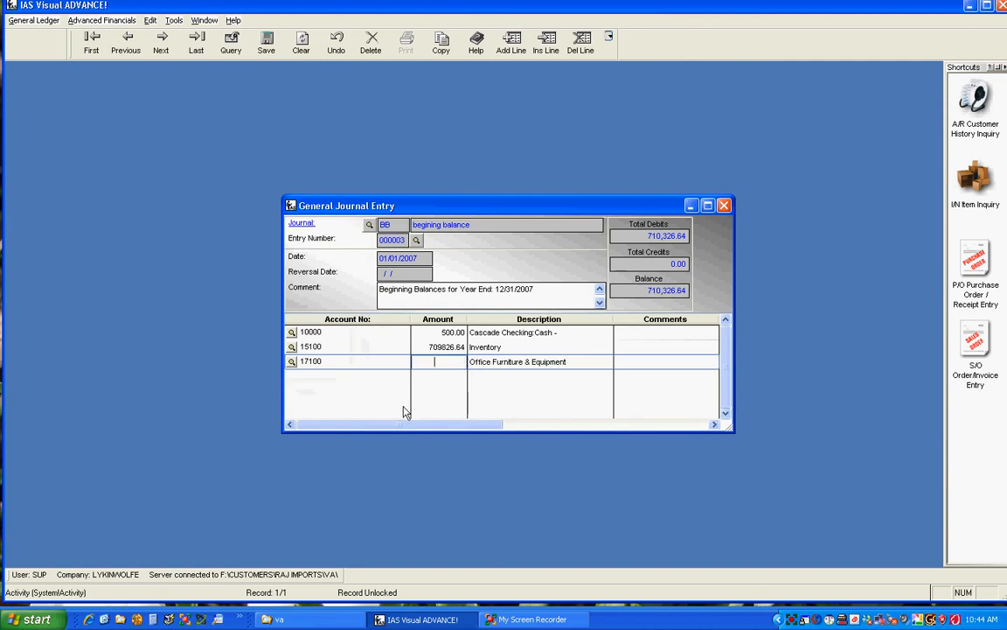
type("500 .00")
key("Tab")
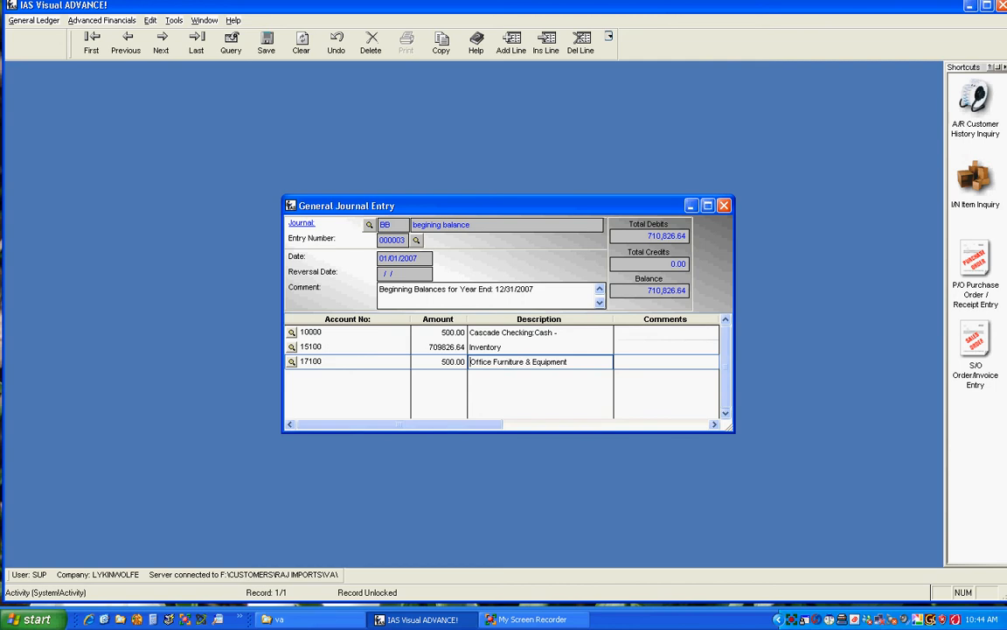
- Add a fourth line, pick Accumulated Depreciation (17000) from the account browser and enter an amount of -500
left_click(350, 362)
key("Down")
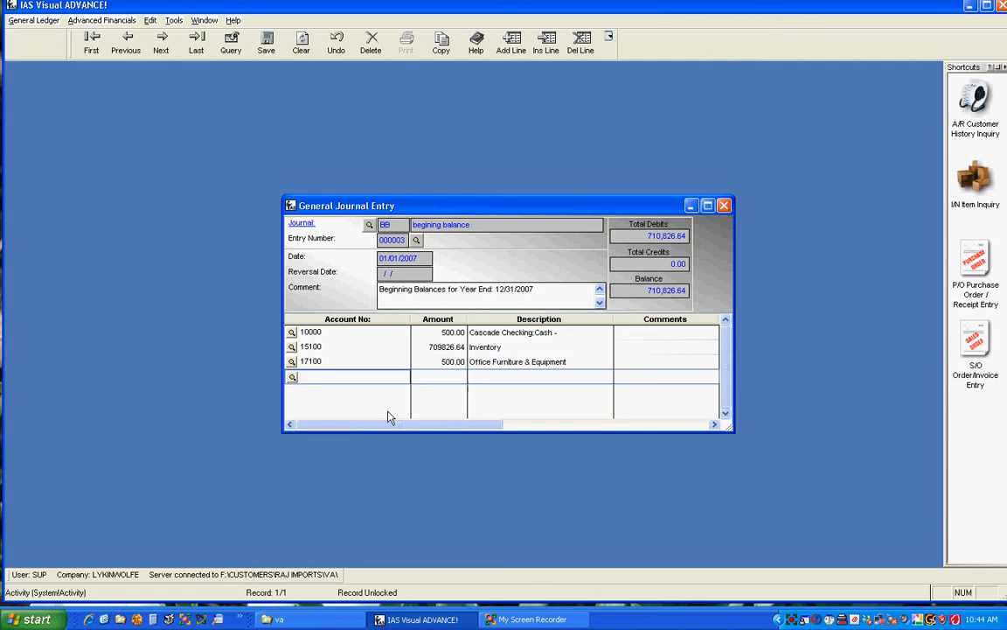
left_click(293, 376)
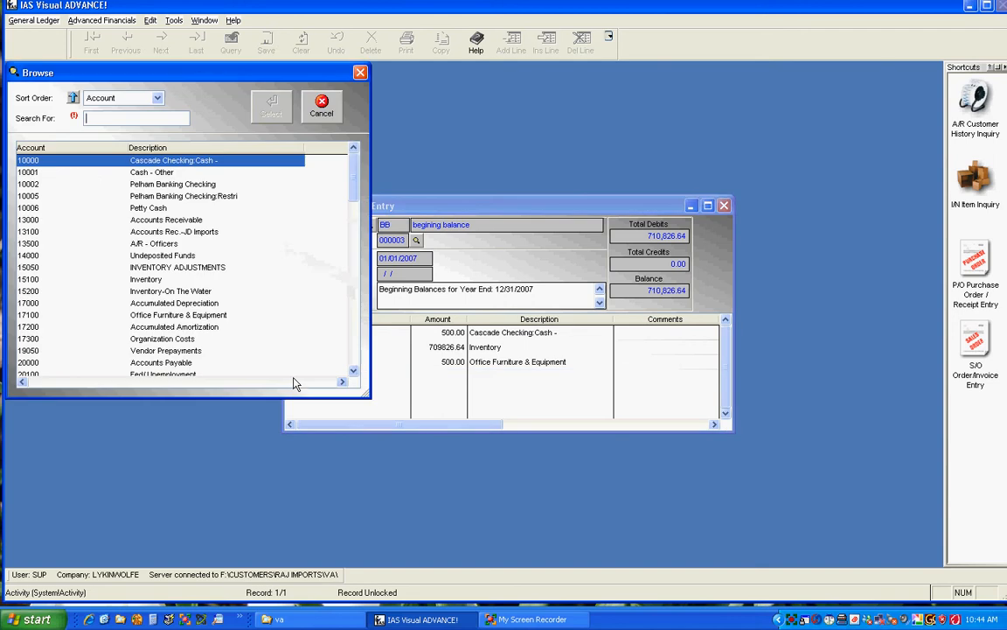
left_click(201, 302)
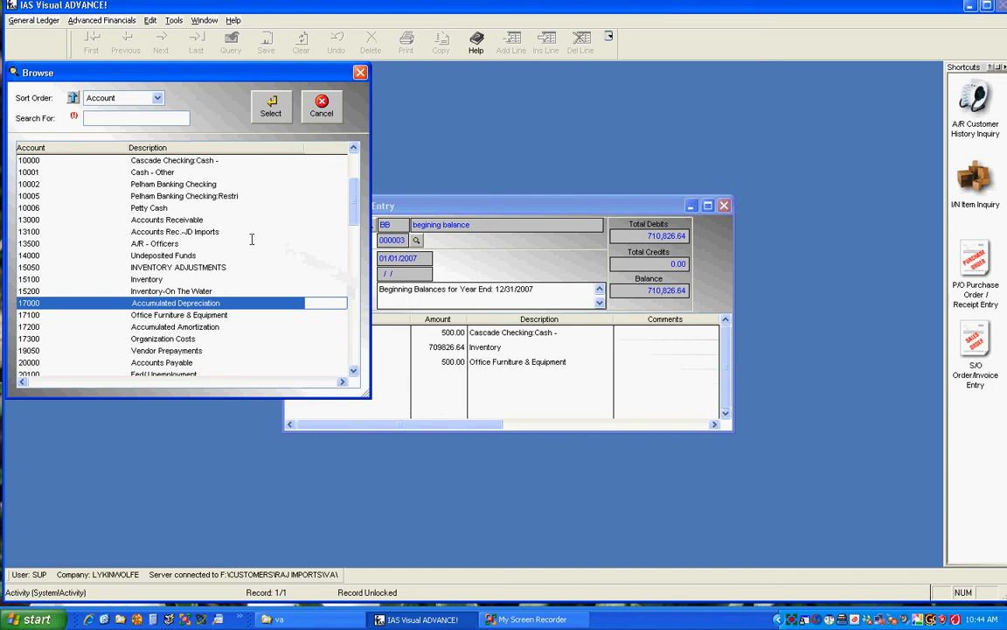
left_click(210, 327)
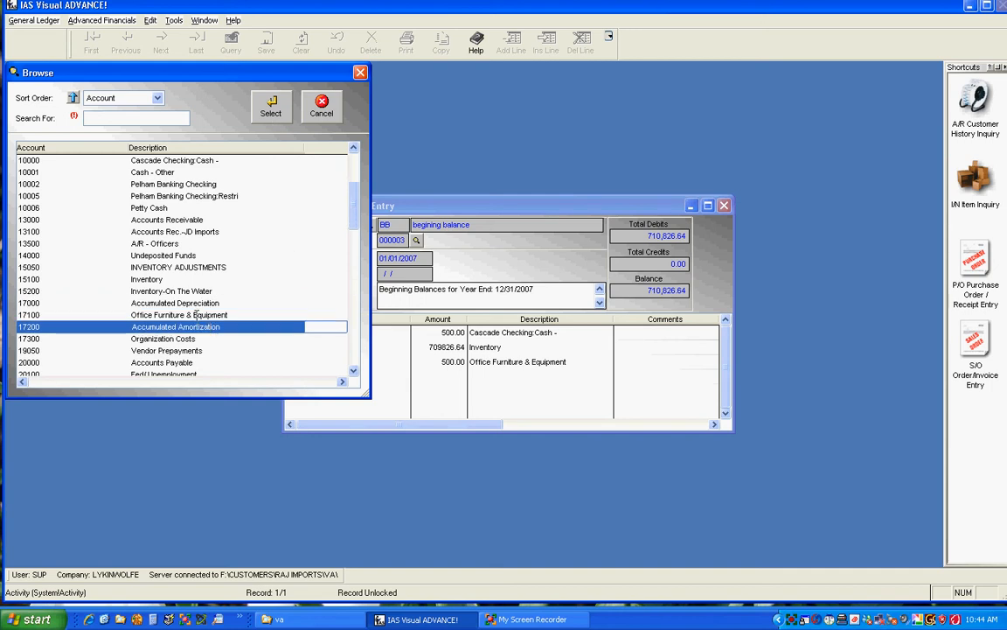
left_click(188, 303)
left_click(271, 109)
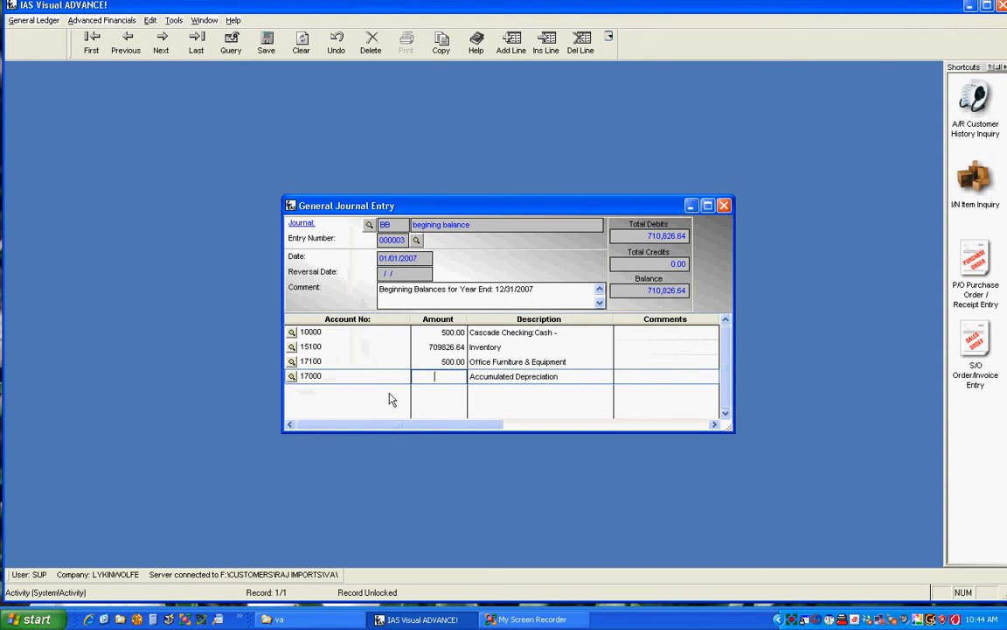
type("-50")
type("00")
key("Tab")
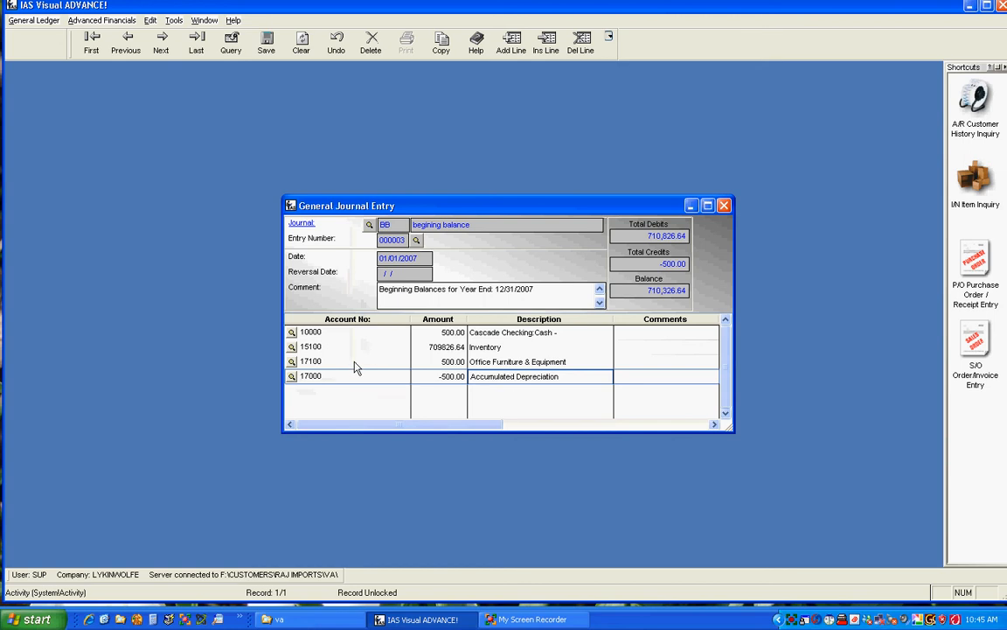
- Add a fifth line for account 17300 with an amount of 389673.36
key("Down")
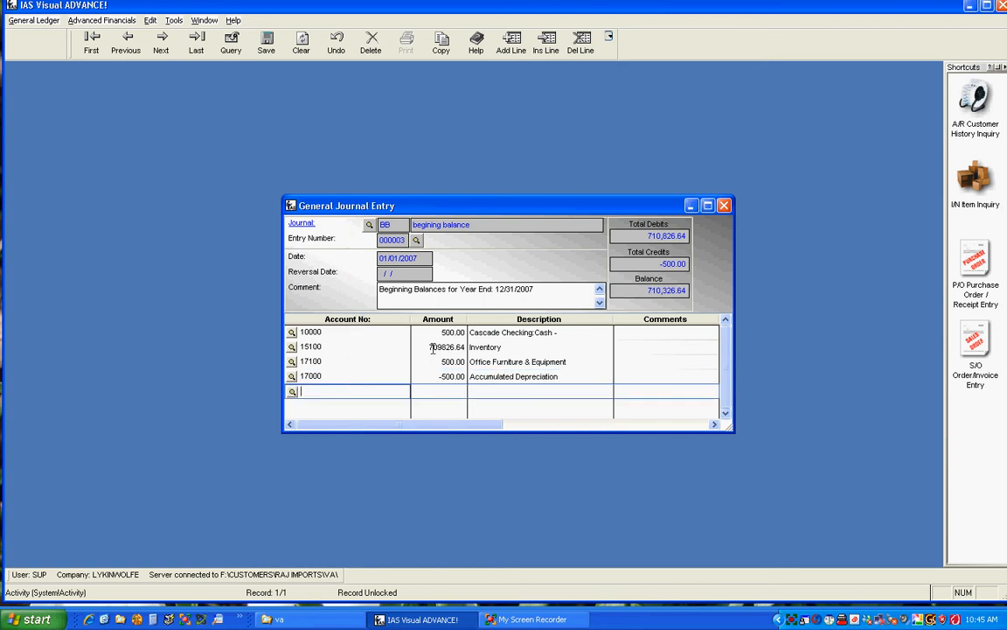
type("17300")
key("Tab")
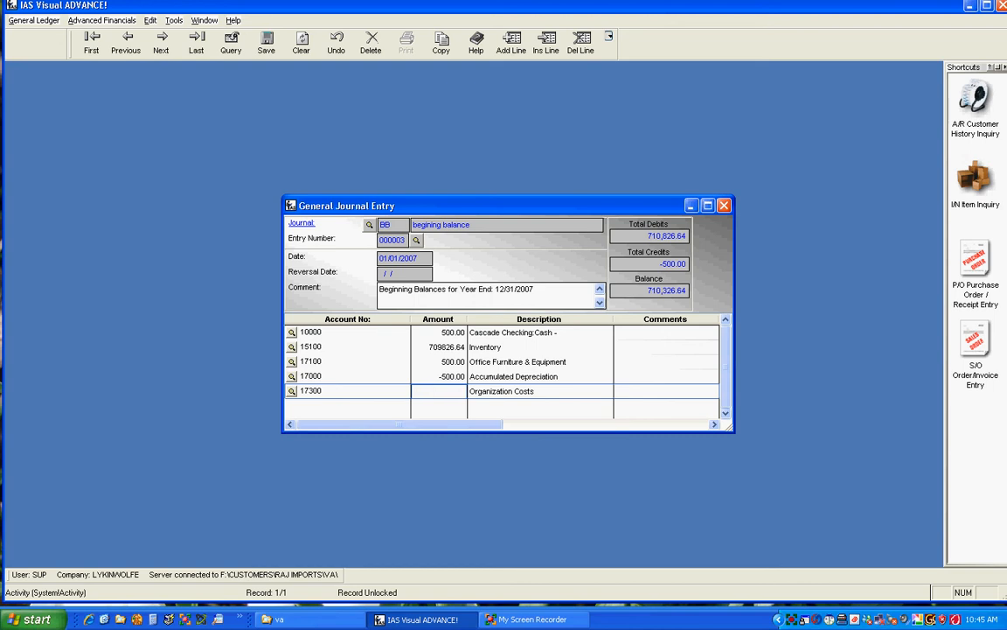
type("389673.30")
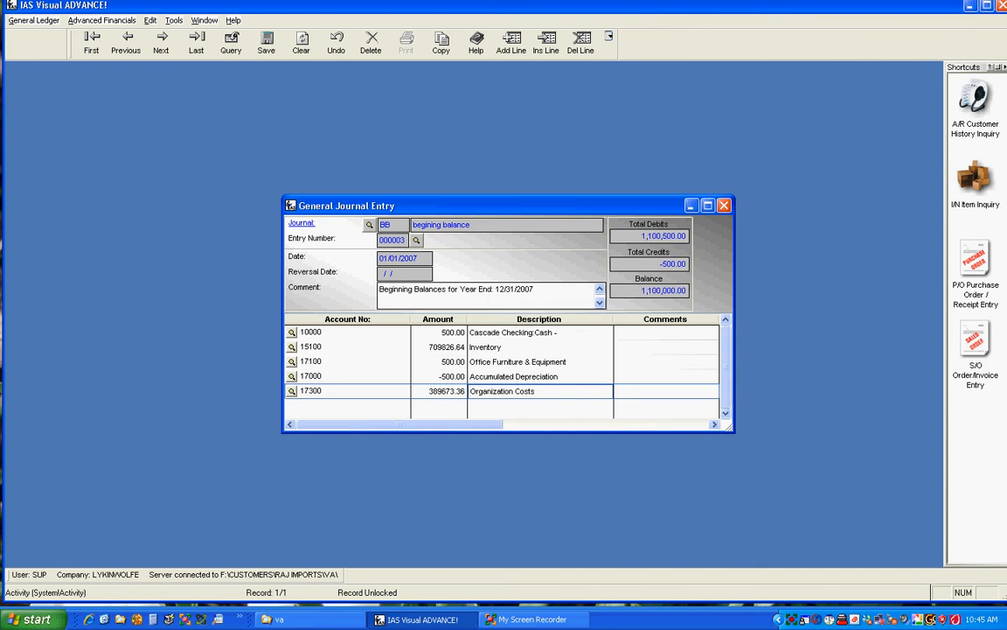
type("6")
key("Return")
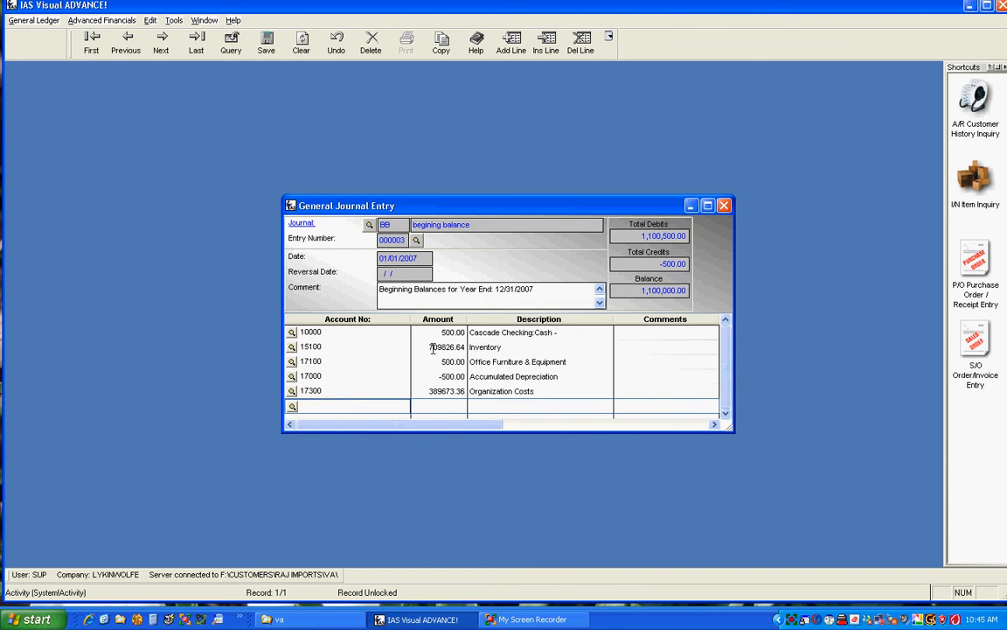
- Open the General Ledger Account Entry window and start adding a new account 25110
left_click(35, 20)
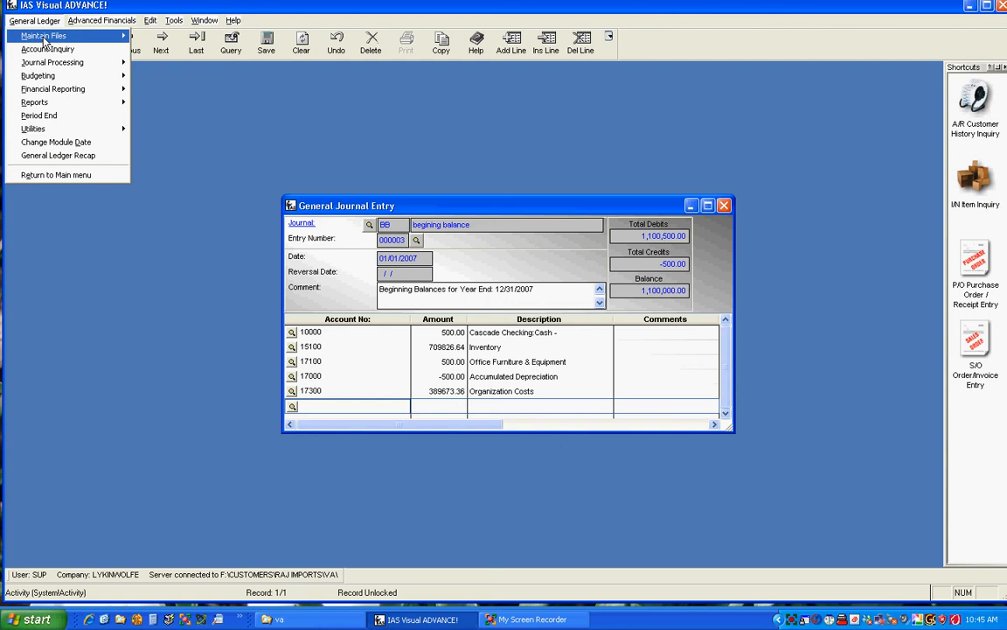
mouse_move(43, 37)
left_click(197, 35)
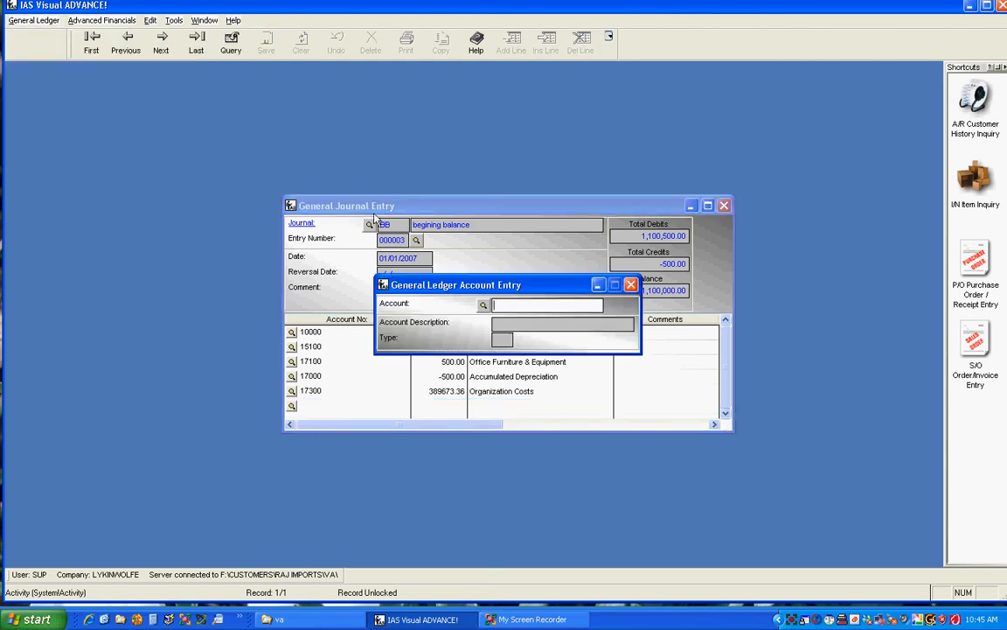
left_click_drag(496, 292, 146, 96)
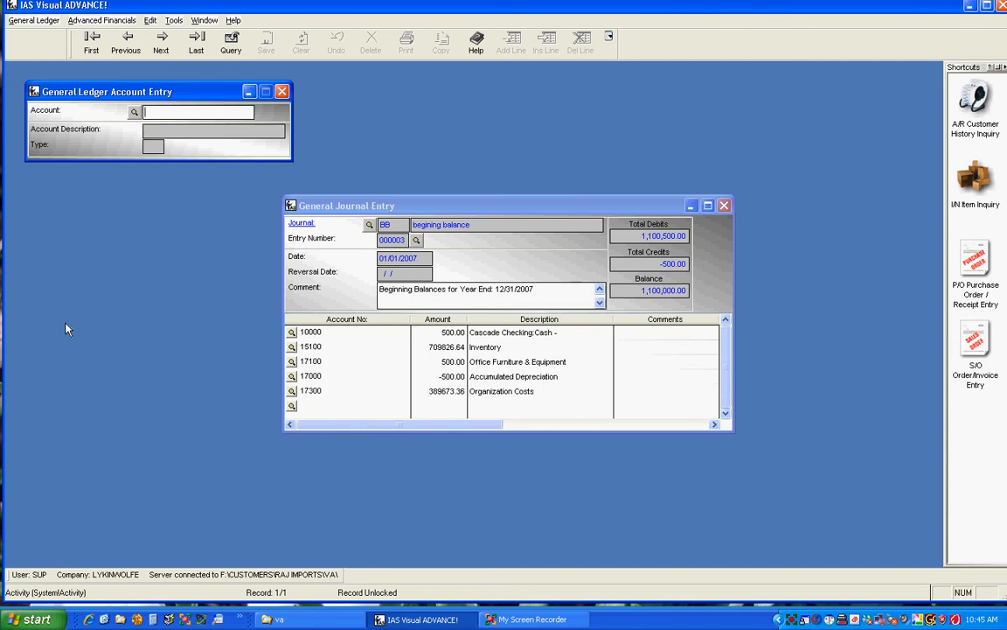
type("25110")
key("Tab")
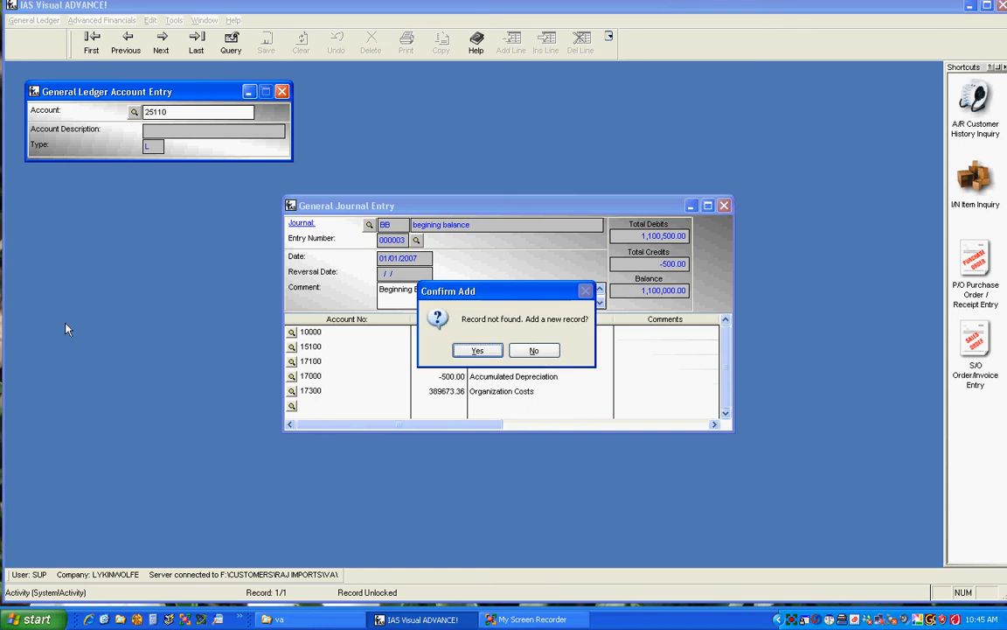
key("Return")
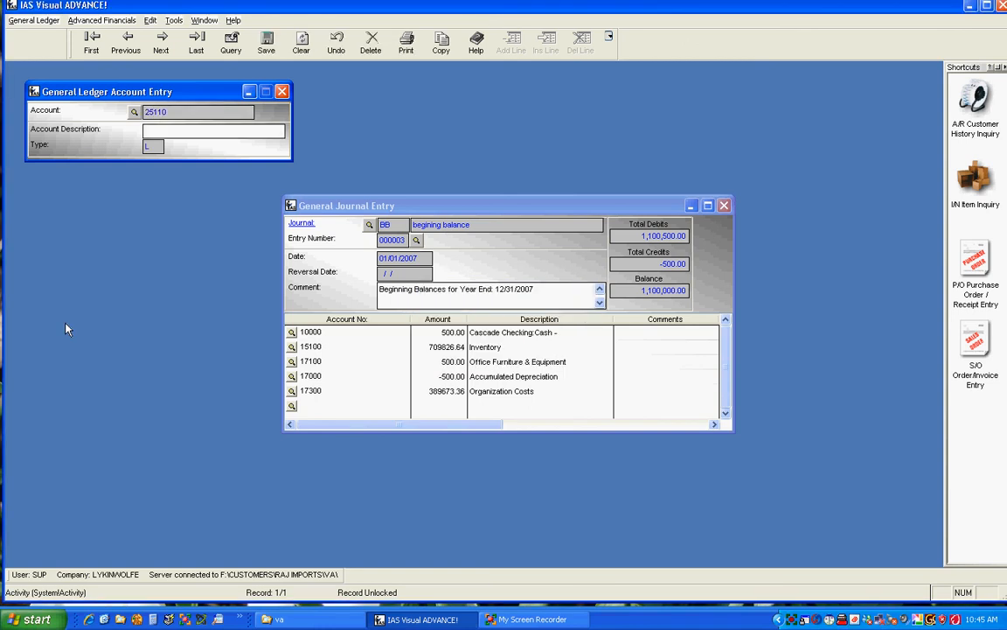
- Enter NP-Cascade Bank as the new account's description and save the account
type("NP-Cascade Bank")
key("Tab")
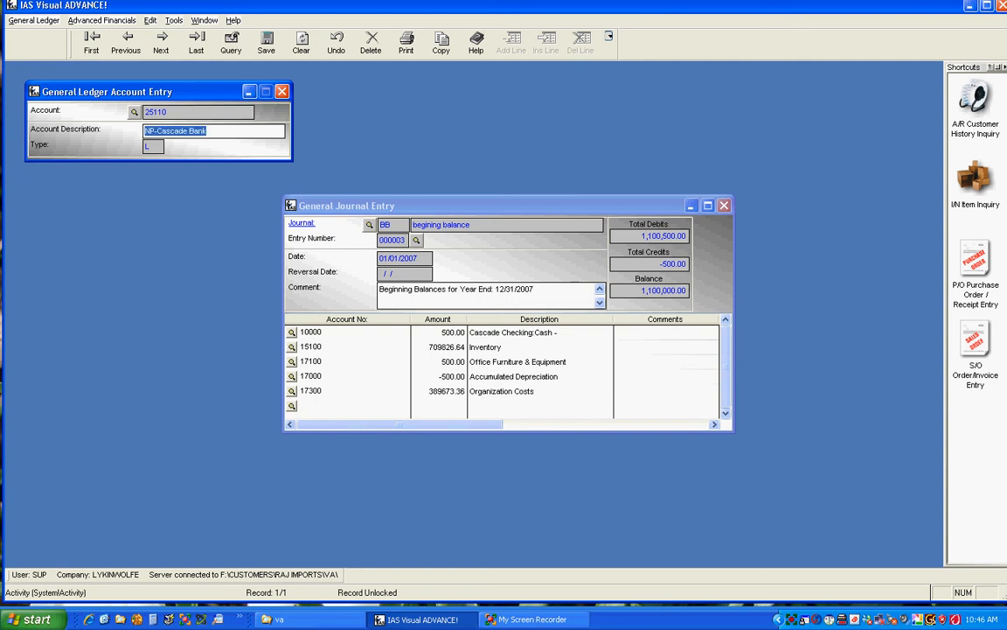
left_click(282, 91)
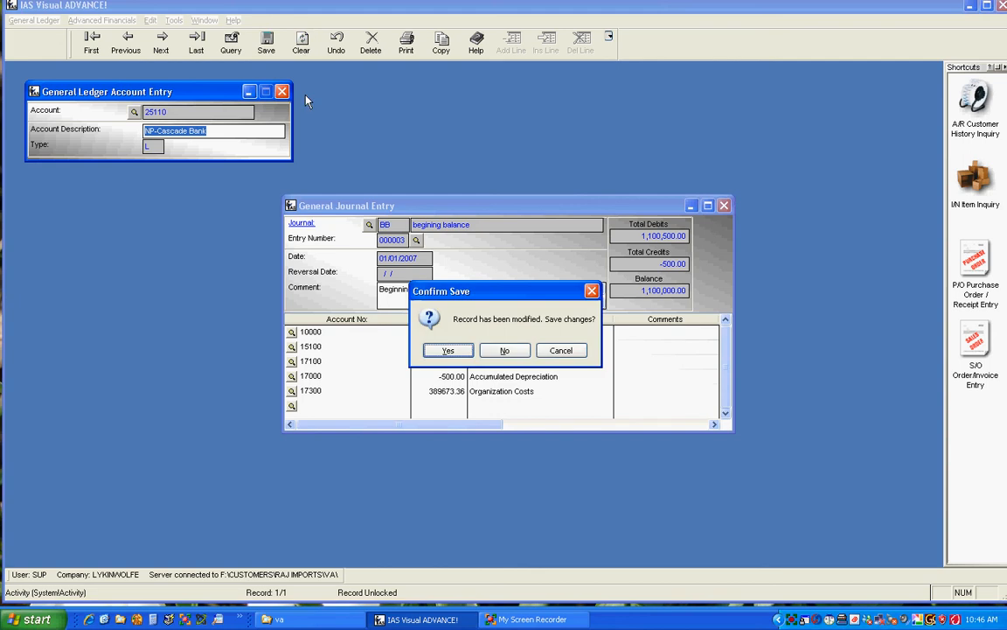
left_click(448, 351)
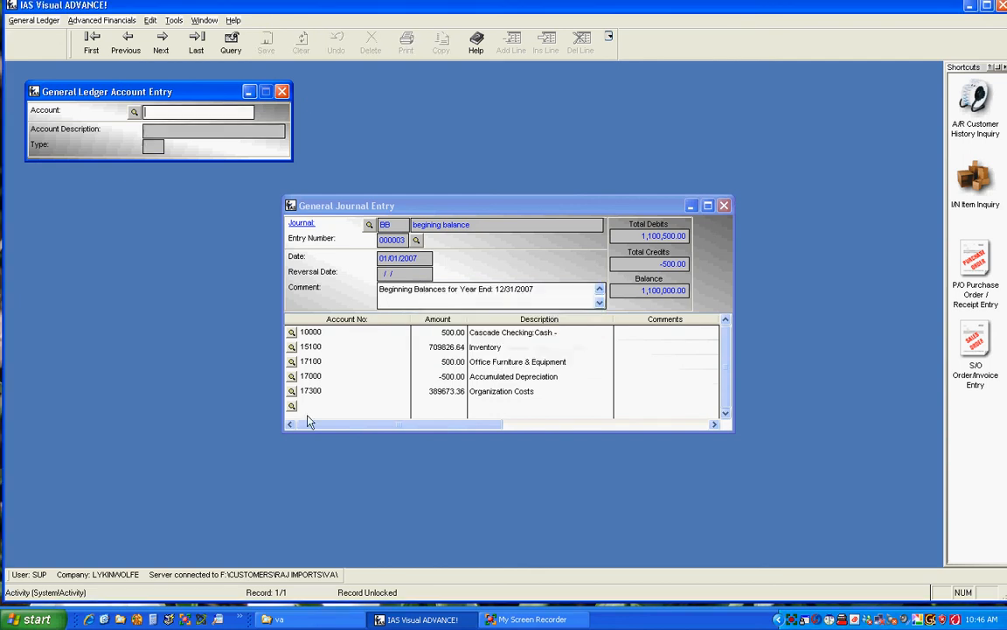
- Add a journal line for account 25110 with an amount of -630000 and move to a new line
left_click(306, 416)
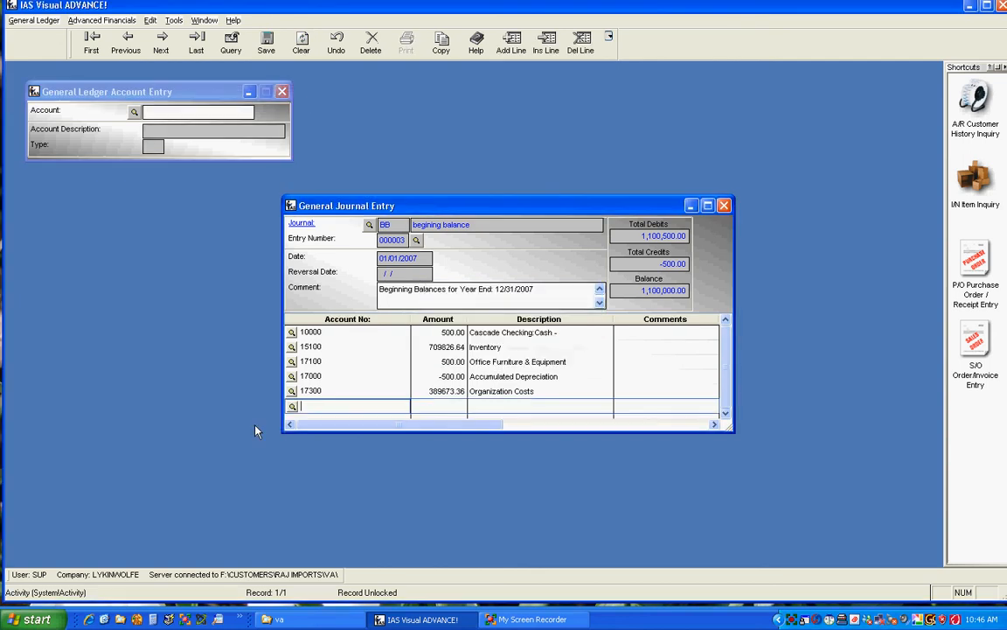
type("25110")
key("Tab")
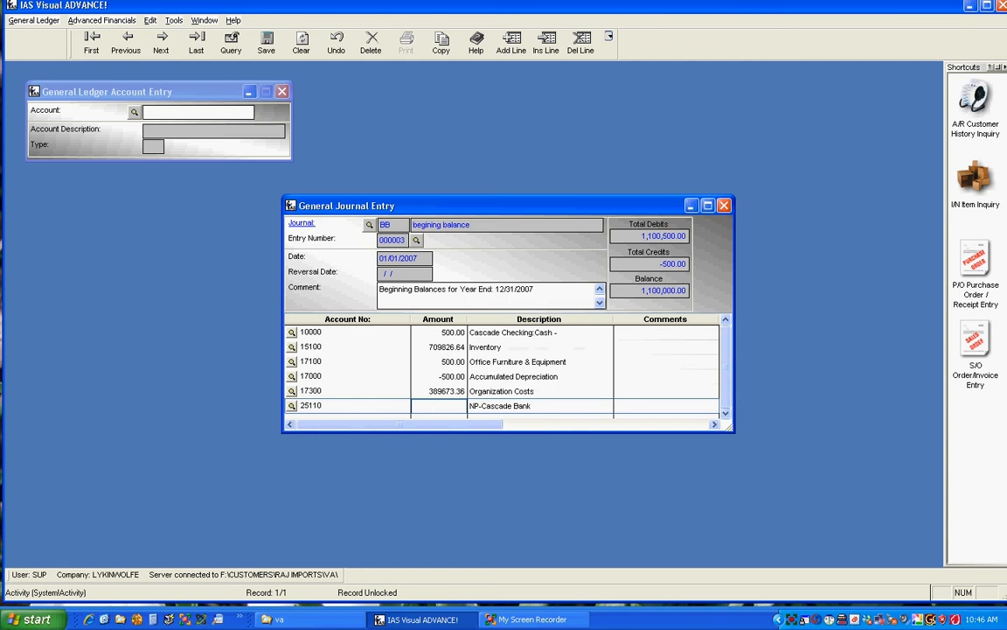
type("-630")
key("Tab")
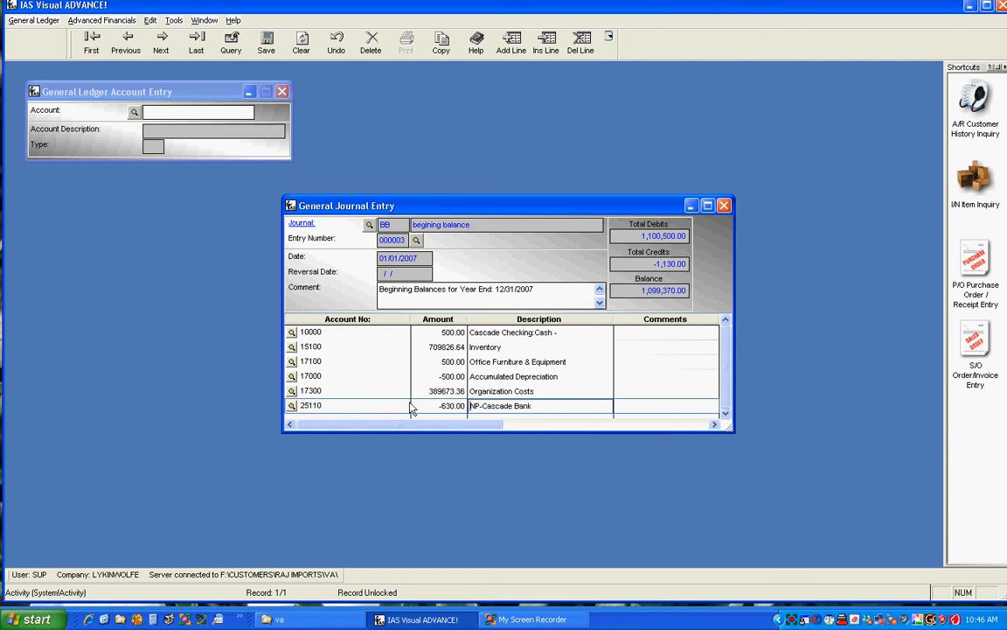
left_click_drag(418, 405, 499, 397)
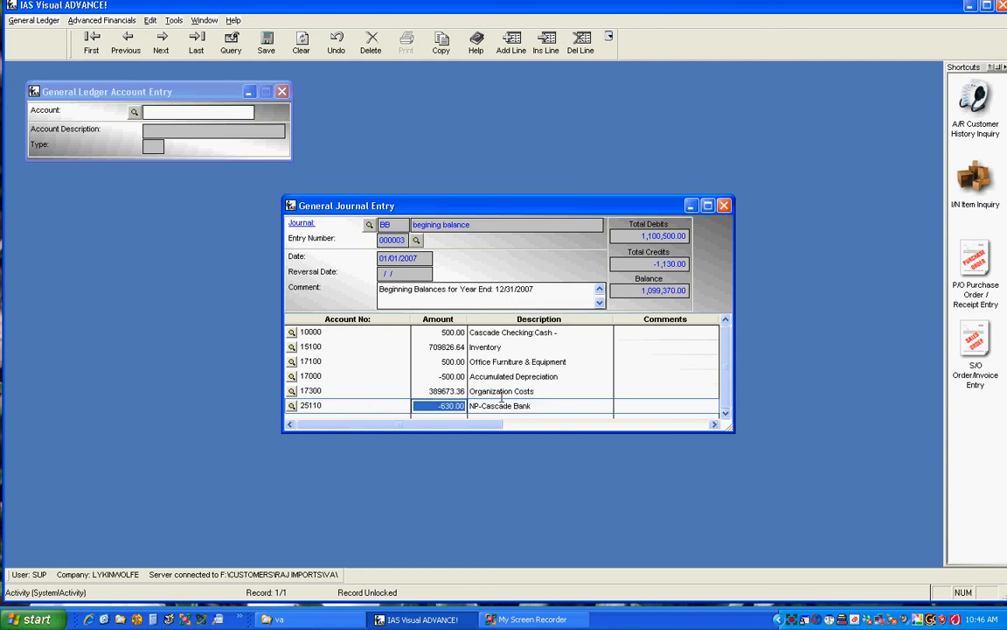
type("-63")
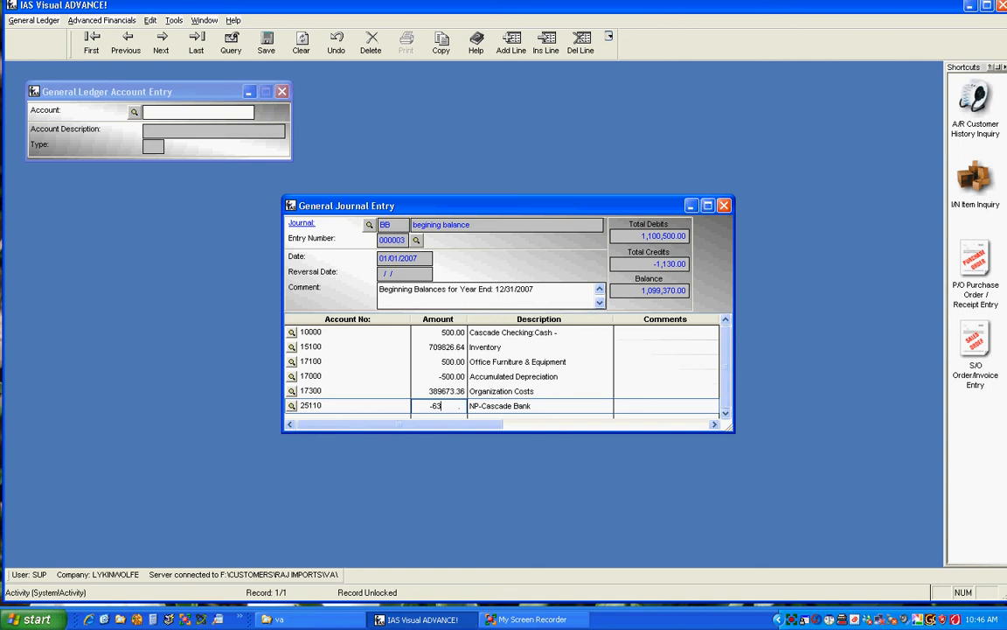
type("0000")
key("Tab")
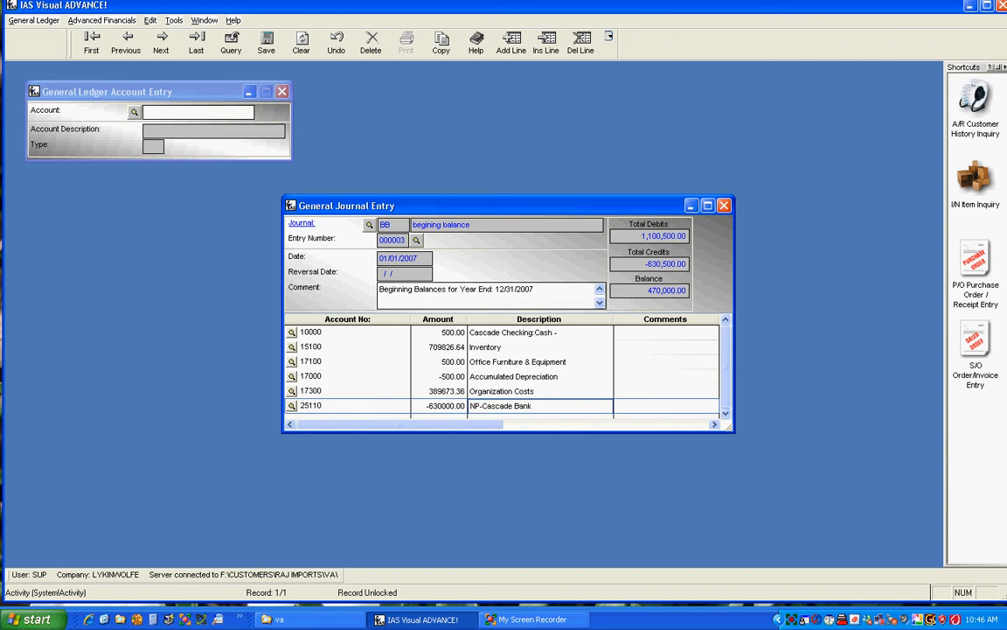
key("Tab")
key("Tab")
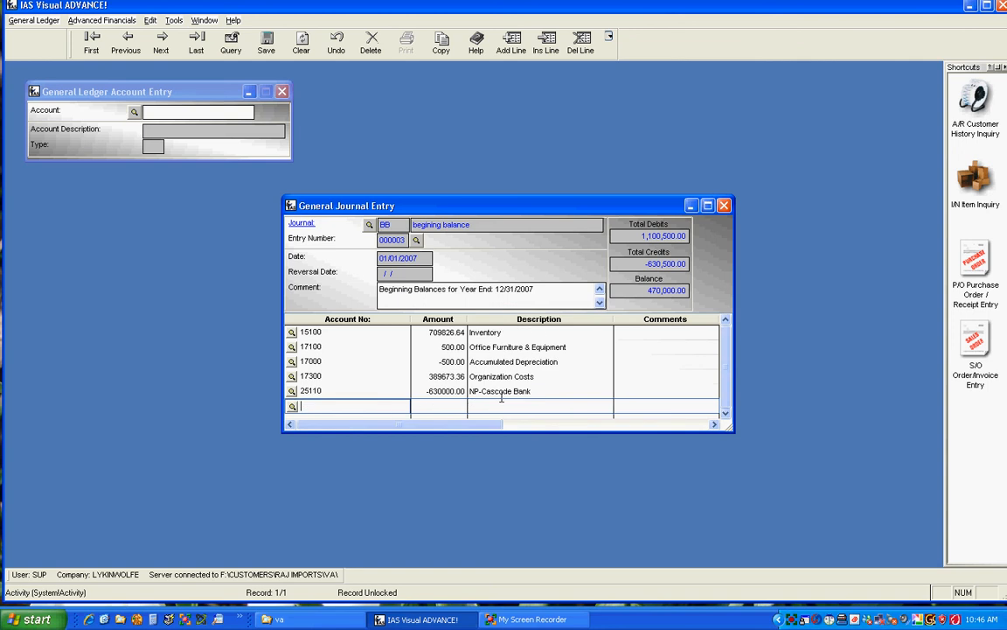
- Start adding another new general ledger account 25120
left_click(148, 93)
type("2")
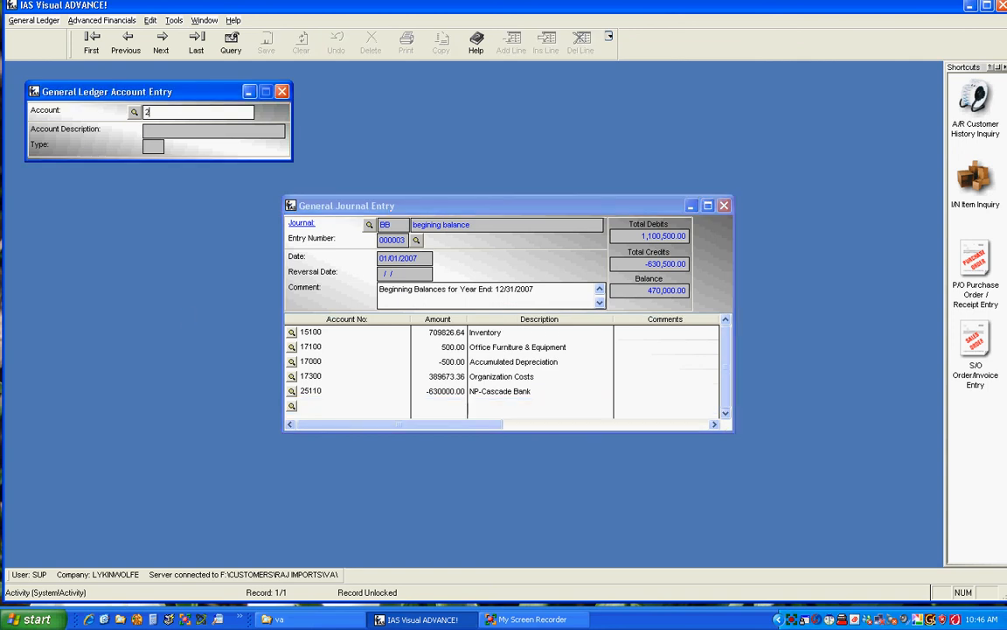
type("5120")
key("Tab")
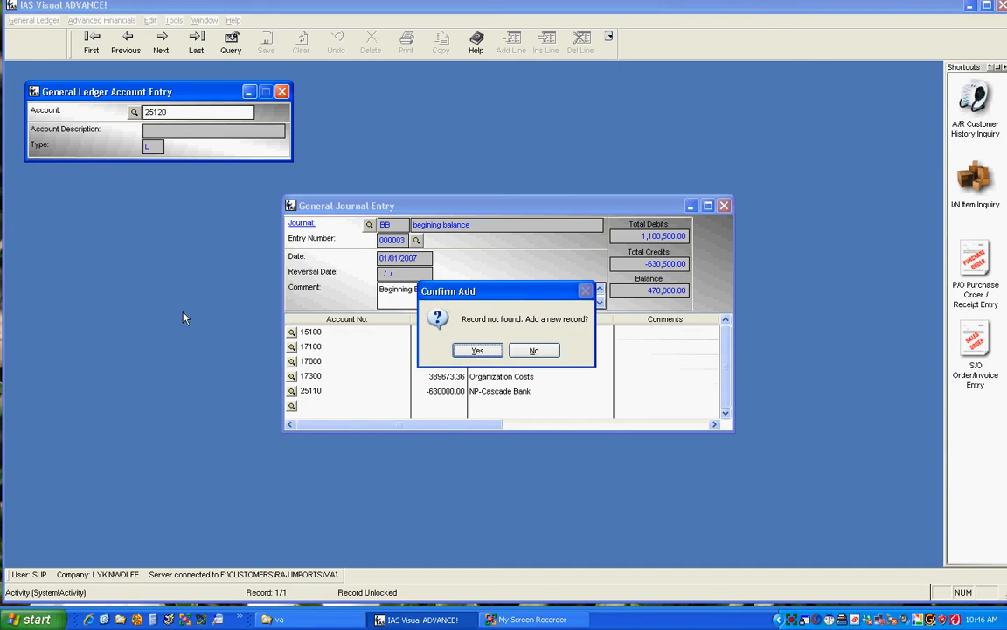
key("Return")
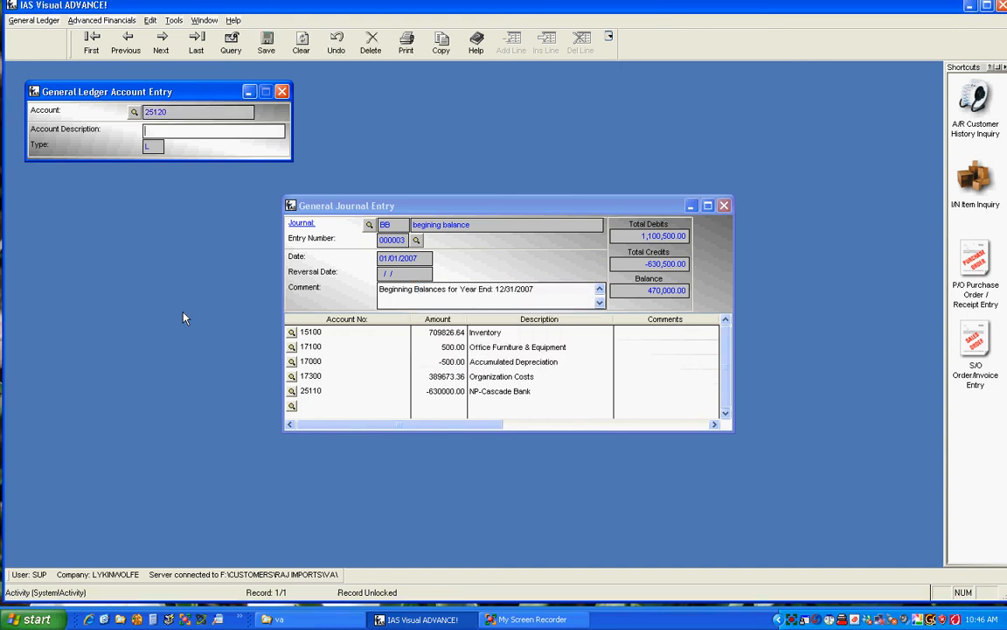
- Enter a description of 'NP-' plus the owner's name and '(owner fin)' for account 25120 and save it
type("NP-Chabra (owner fir)")
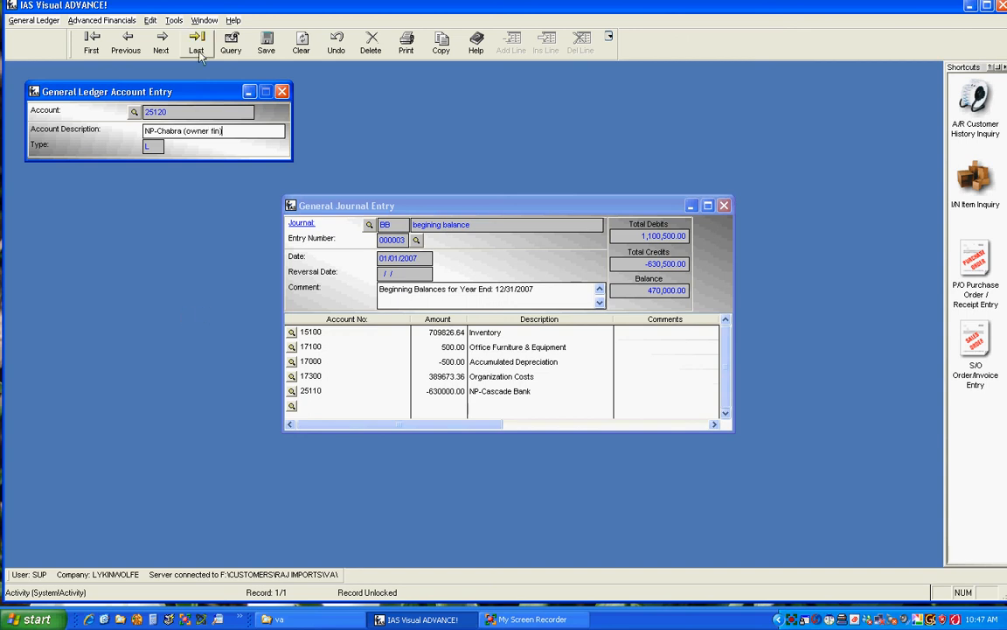
left_click(302, 44)
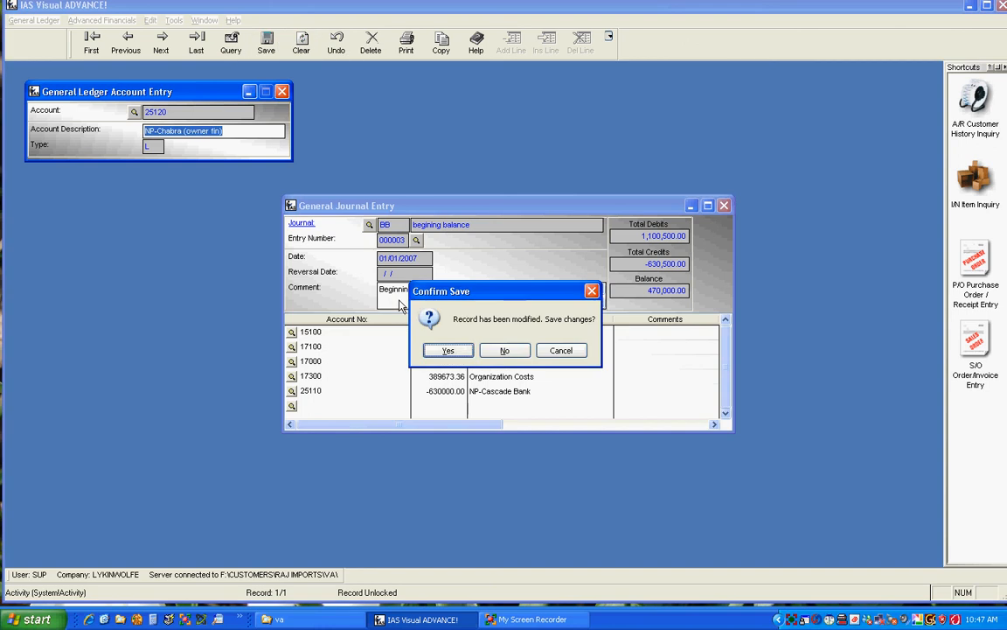
left_click(449, 350)
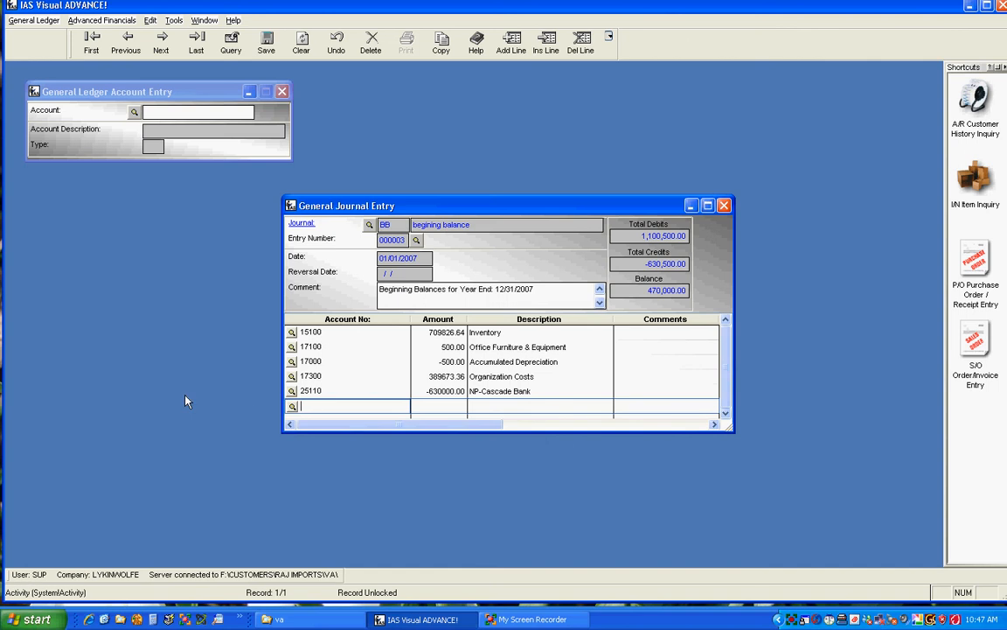
- Add a journal line for account 25120 with an amount of -235000 and move to a new line
type("25120")
key("Tab")
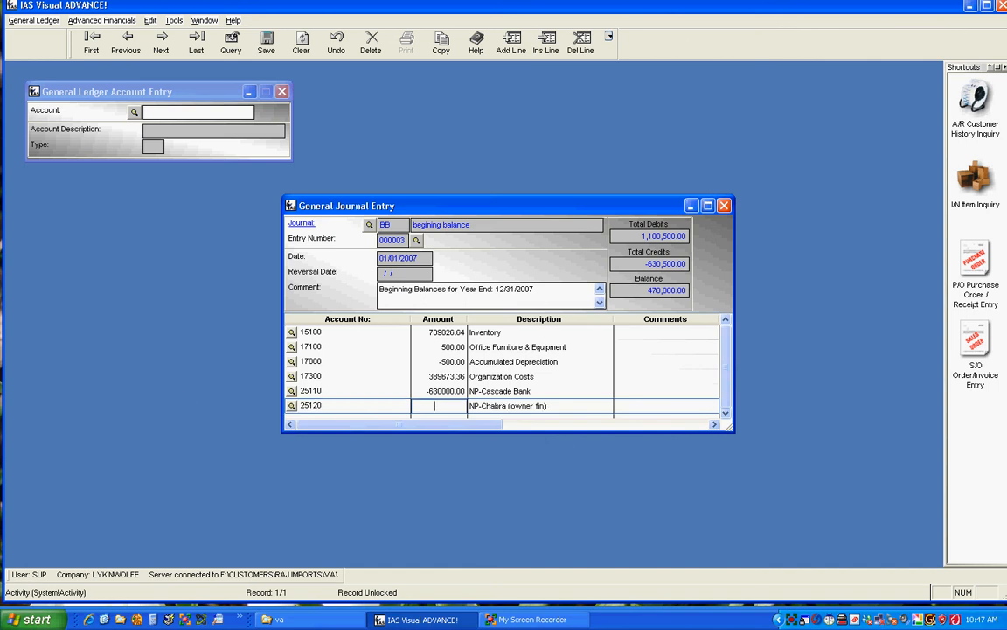
type("-235000")
key("Tab")
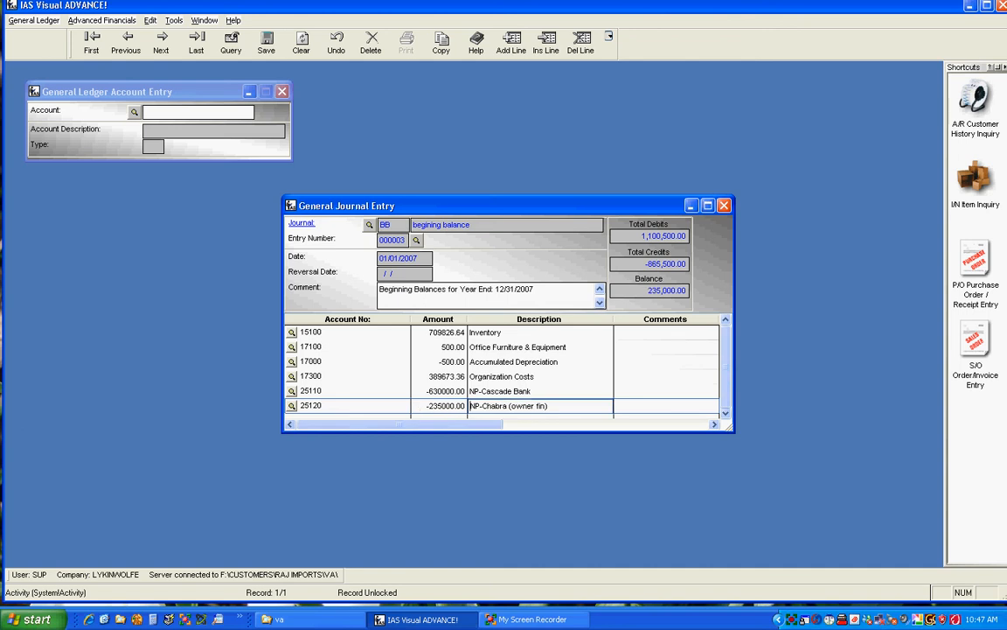
- Create general ledger account 25140 with a description of 'NP-' plus the lender's surname and save it
left_click(146, 111)
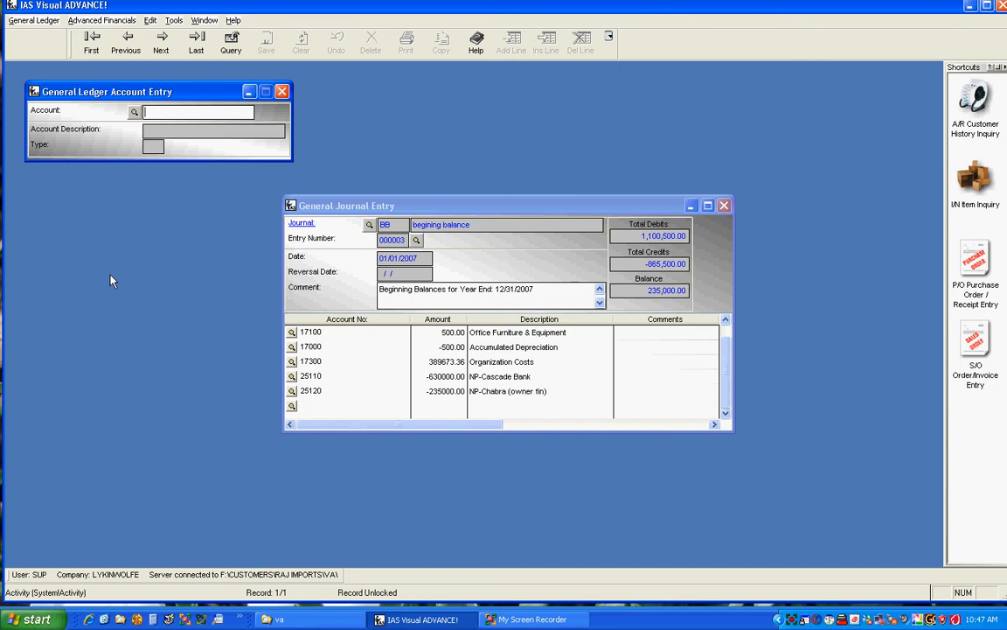
type("25140")
key("Return")
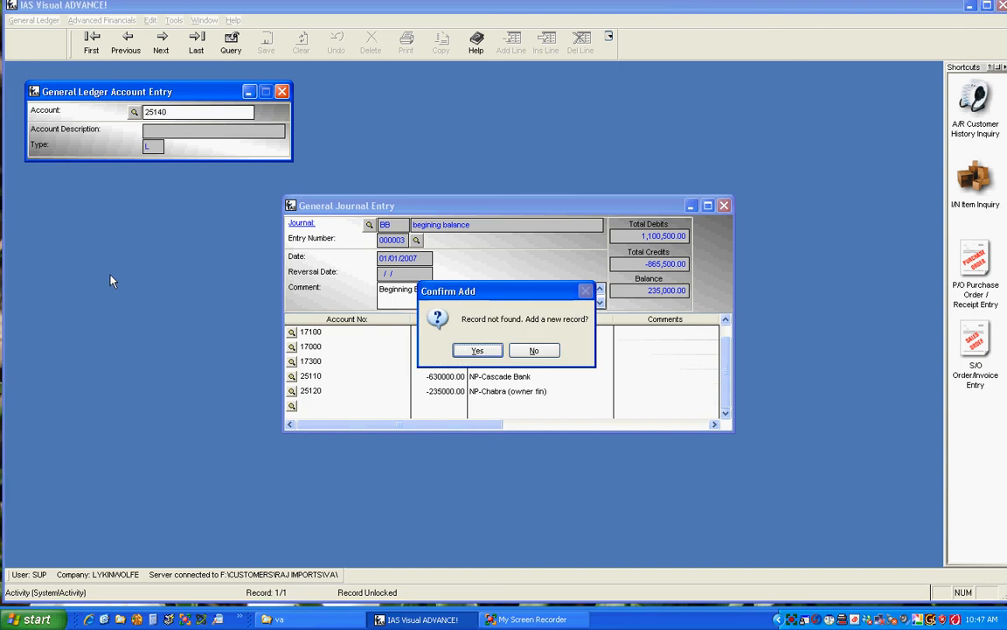
key("Return")
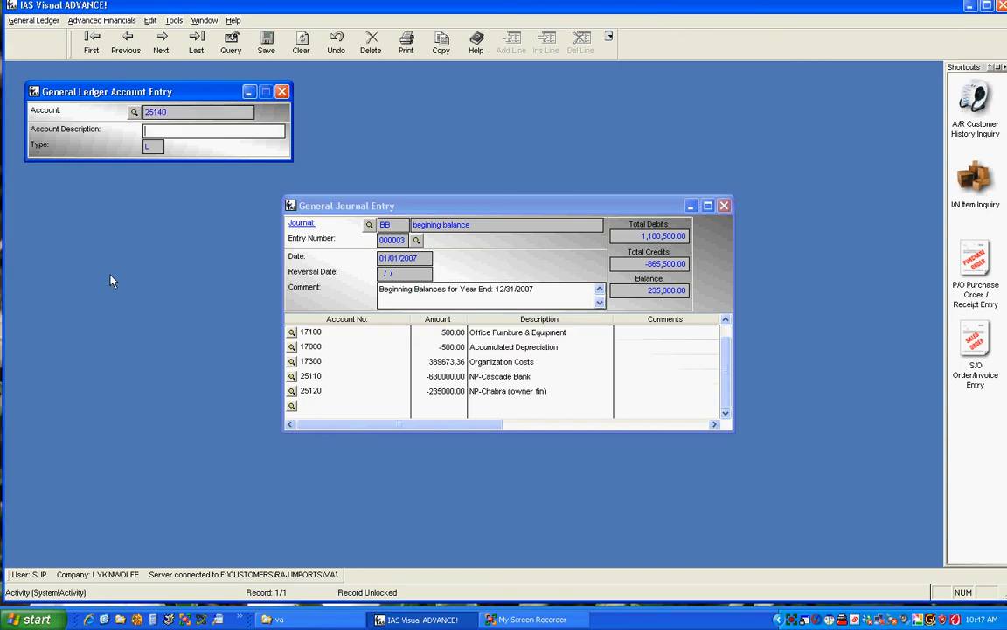
type("NP")
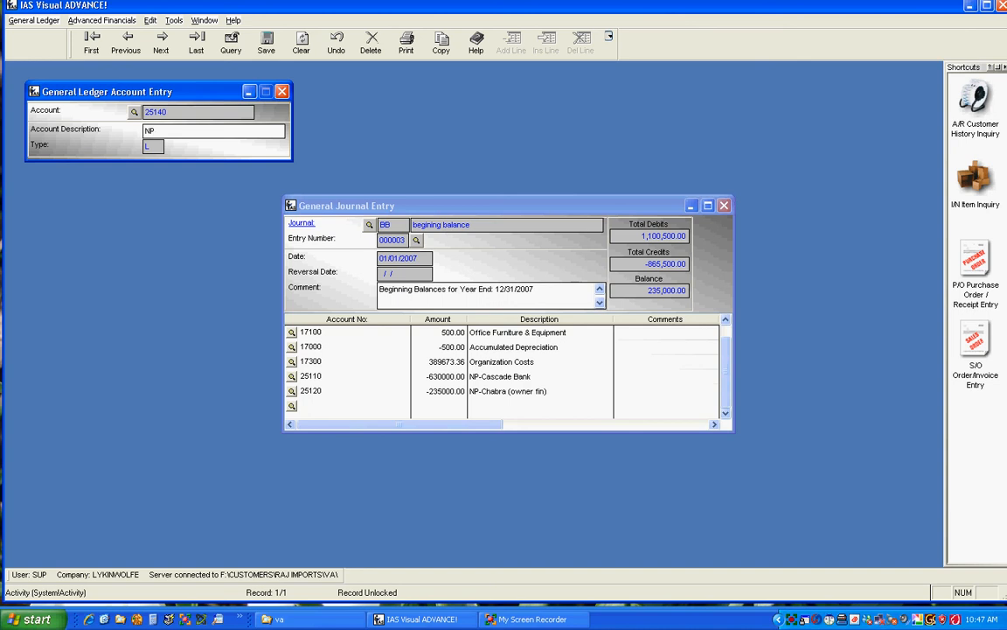
type("-Wolfe")
left_click(275, 45)
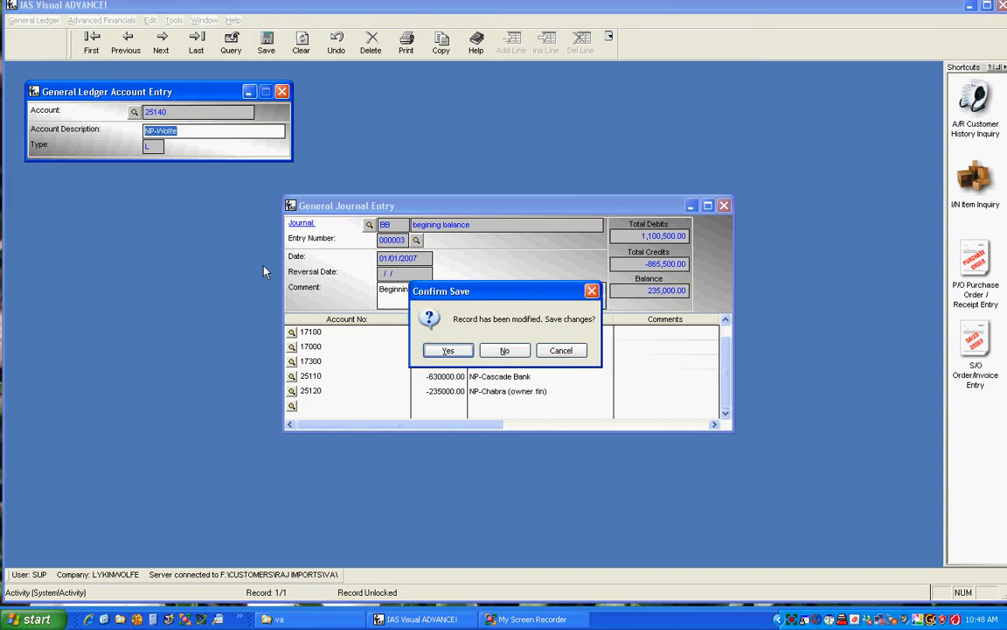
left_click(448, 350)
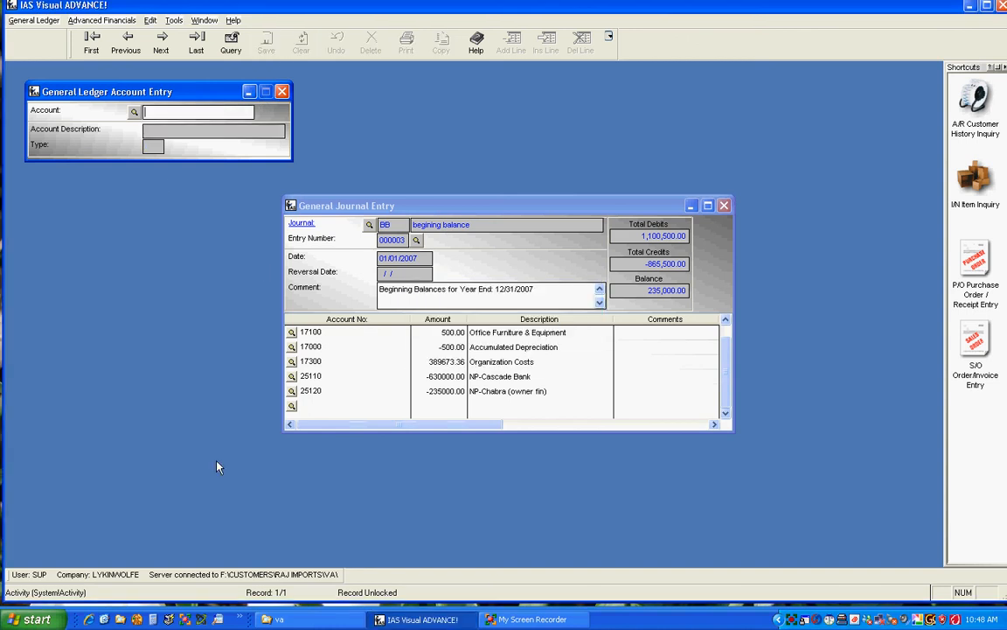
- Add a journal line for account 25140 with an amount of -75000 and move to a new line
left_click(316, 428)
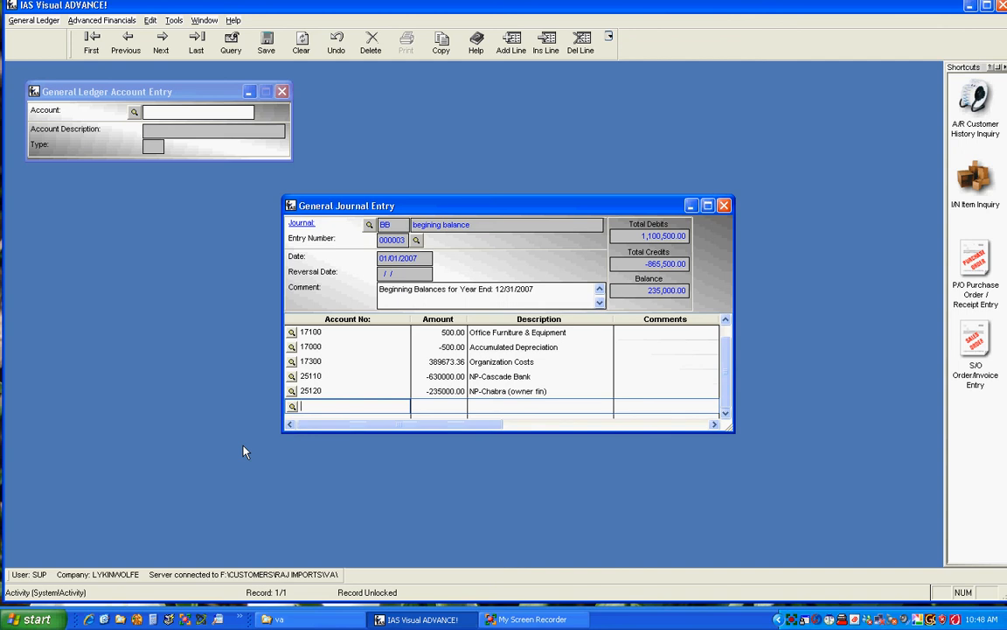
type("25140")
key("Tab")
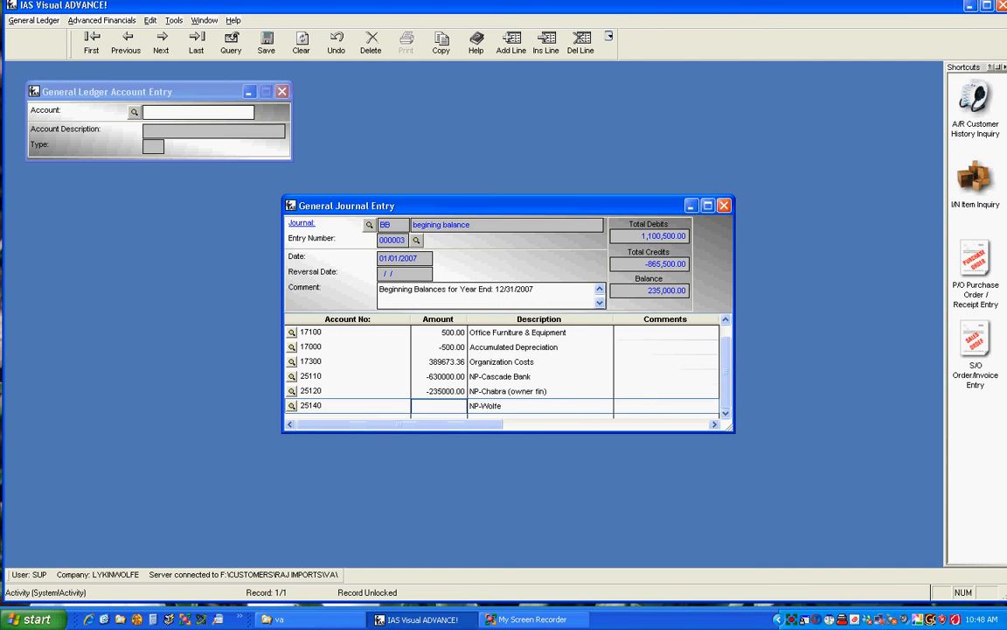
type("-7500")
type("0")
key("Tab")
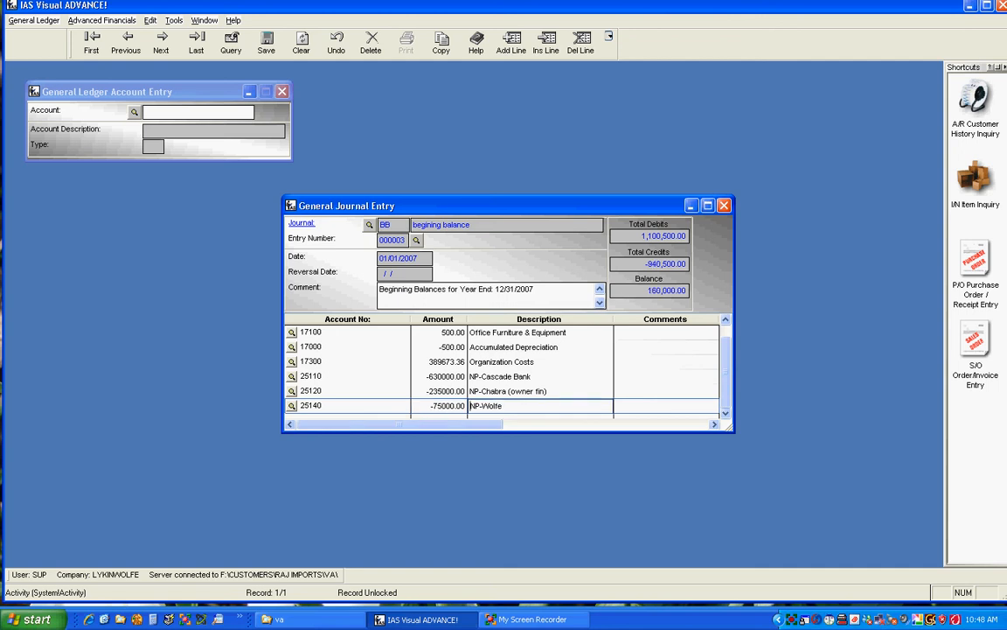
key("Down")
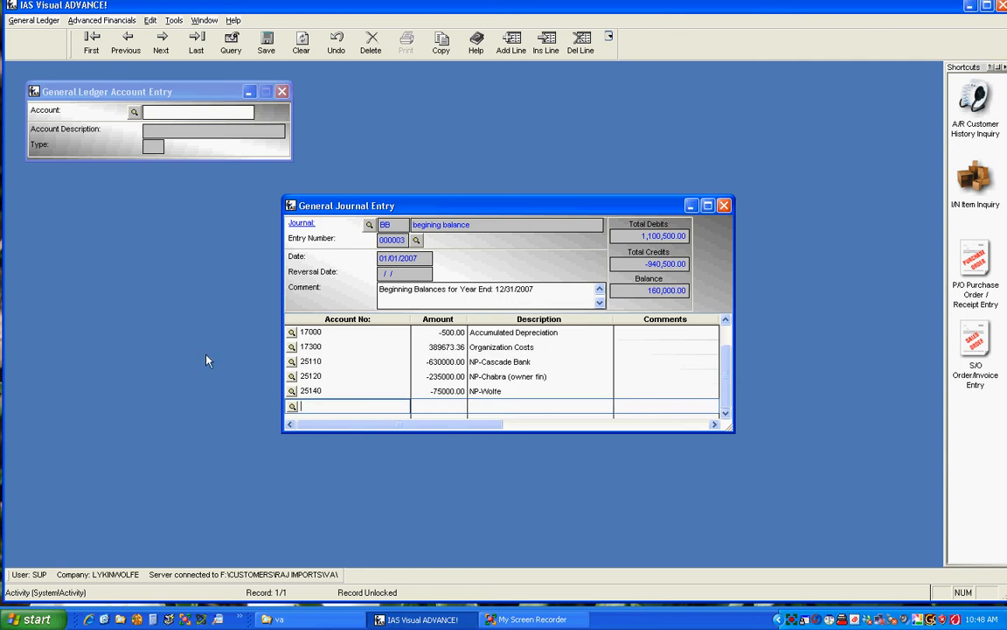
- Start adding another new general ledger account 25130
left_click(146, 111)
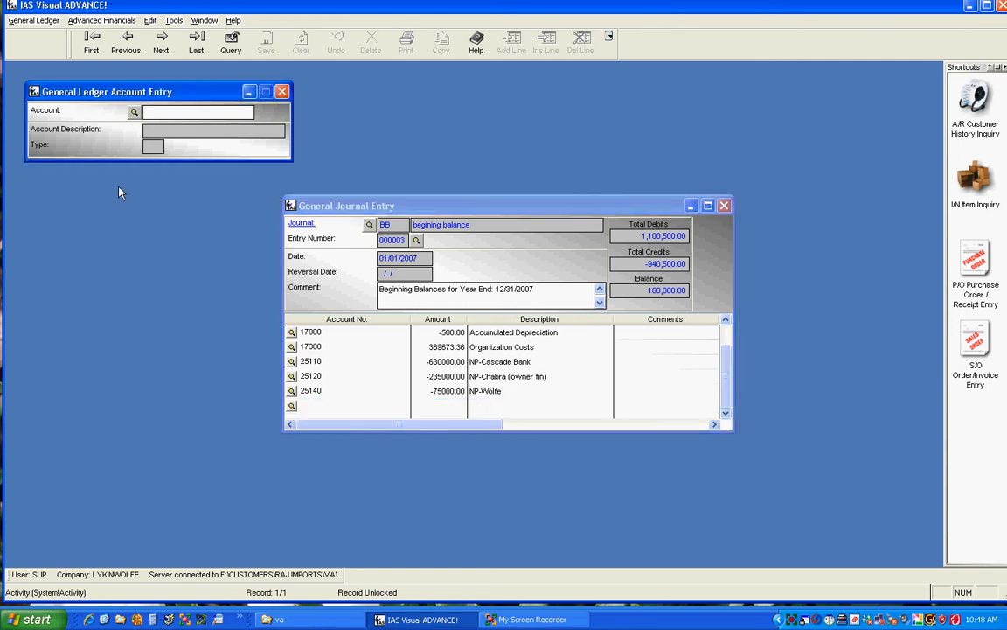
type("25")
type("130")
key("Return")
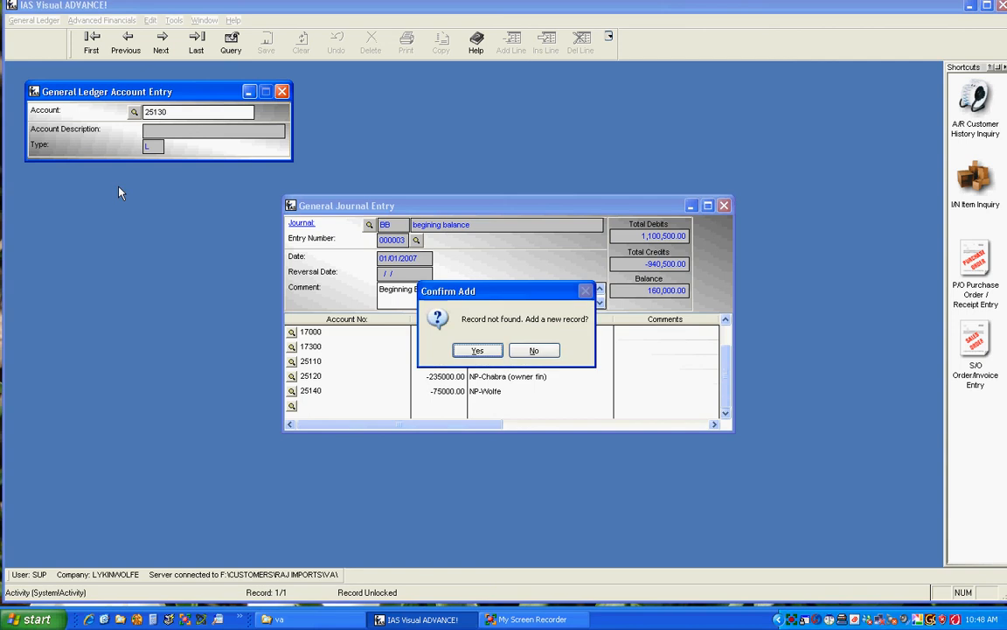
key("Return")
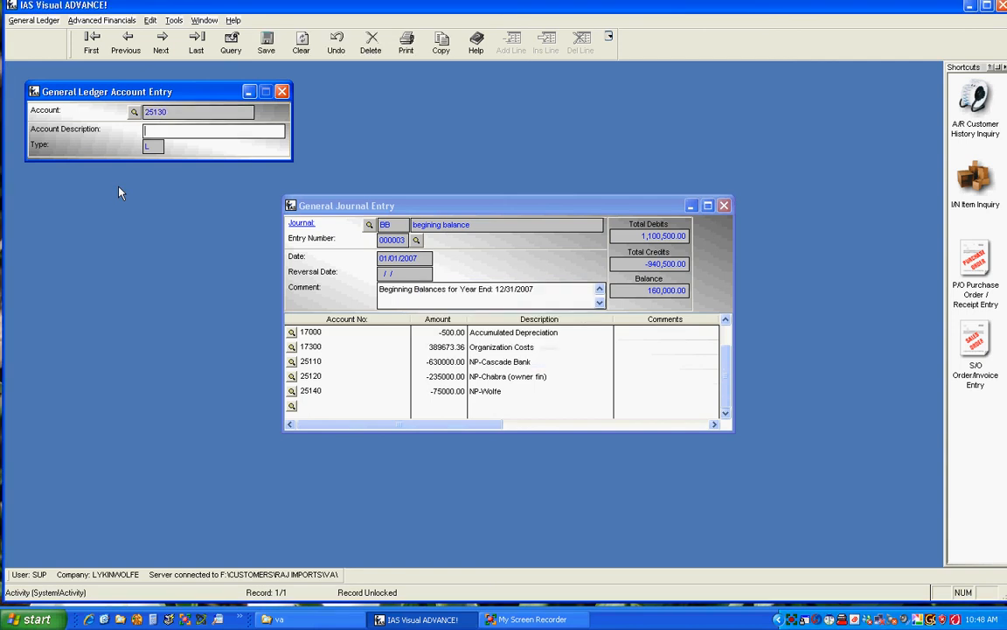
- Enter a description of 'NP-' plus the owner's name and '(Inventory)' for account 25130 and save it
type("NP-Chabra (Inventory")
key("Tab")
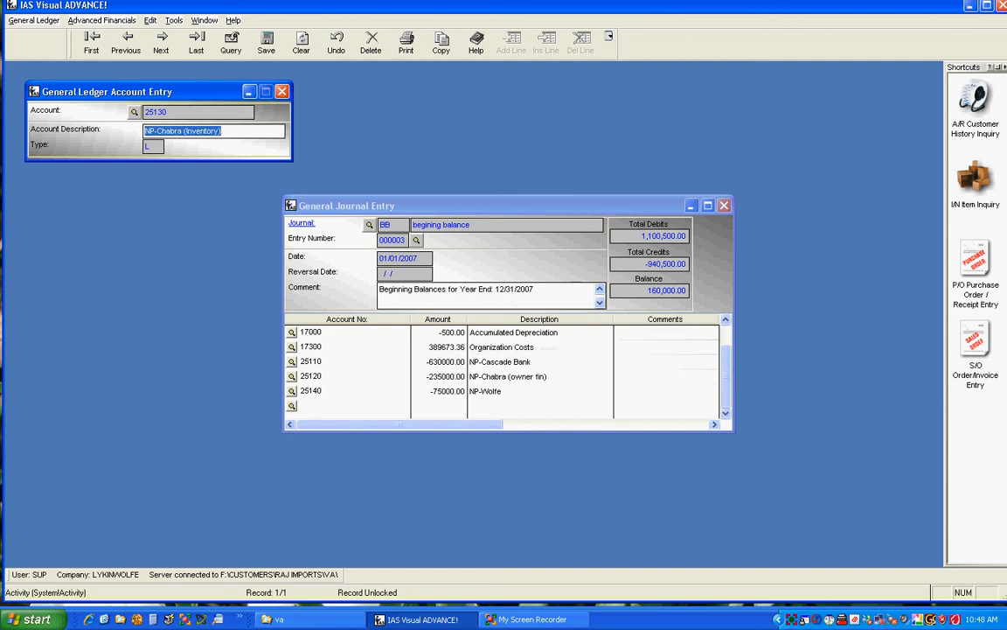
left_click(282, 91)
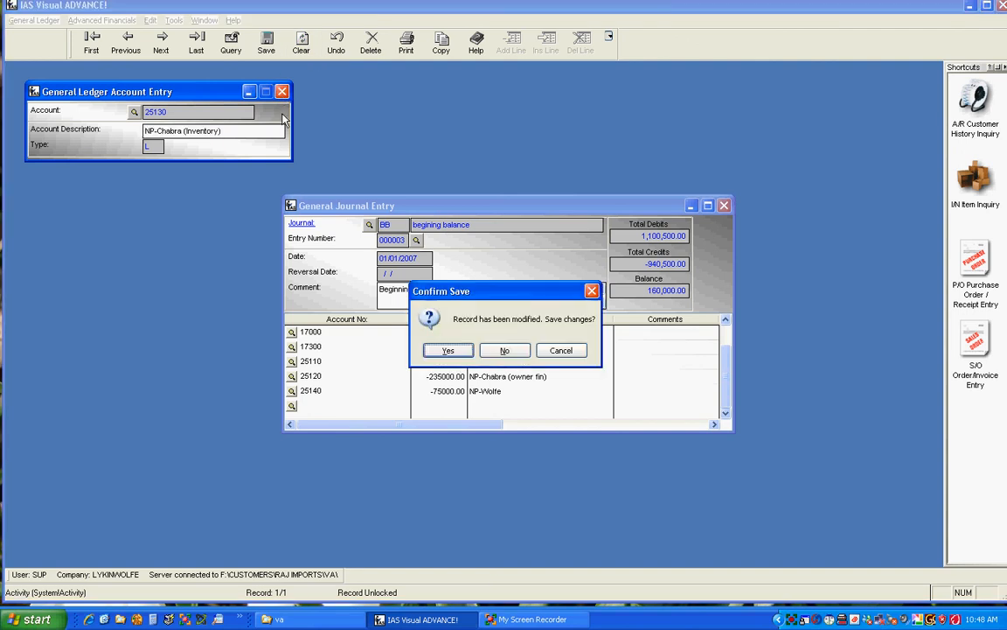
key("Return")
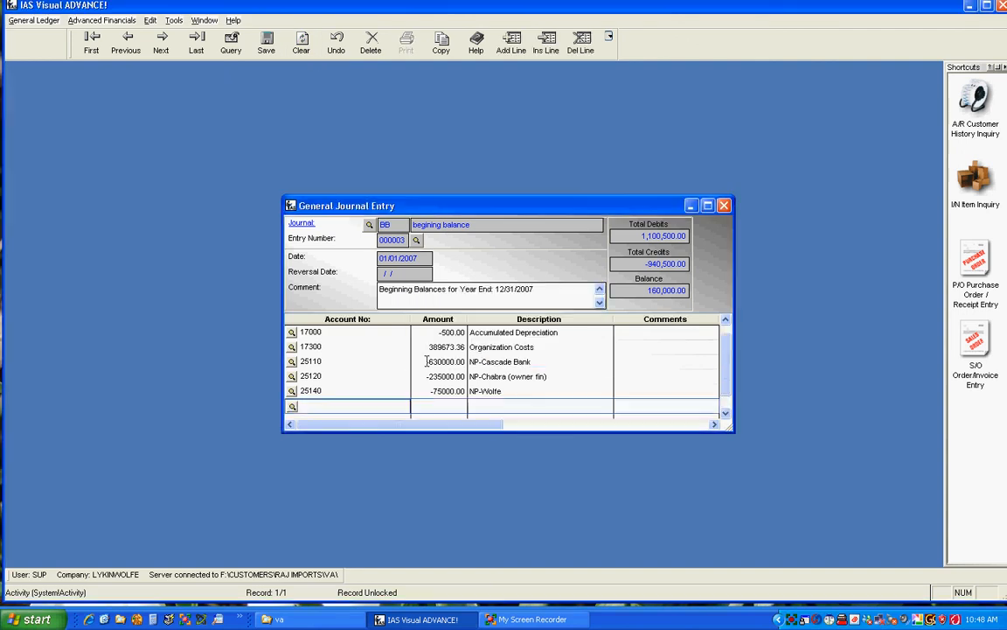
- Add a journal line for account 25130 with an amount of -175000 and move to a new line
type("25130")
key("Tab")
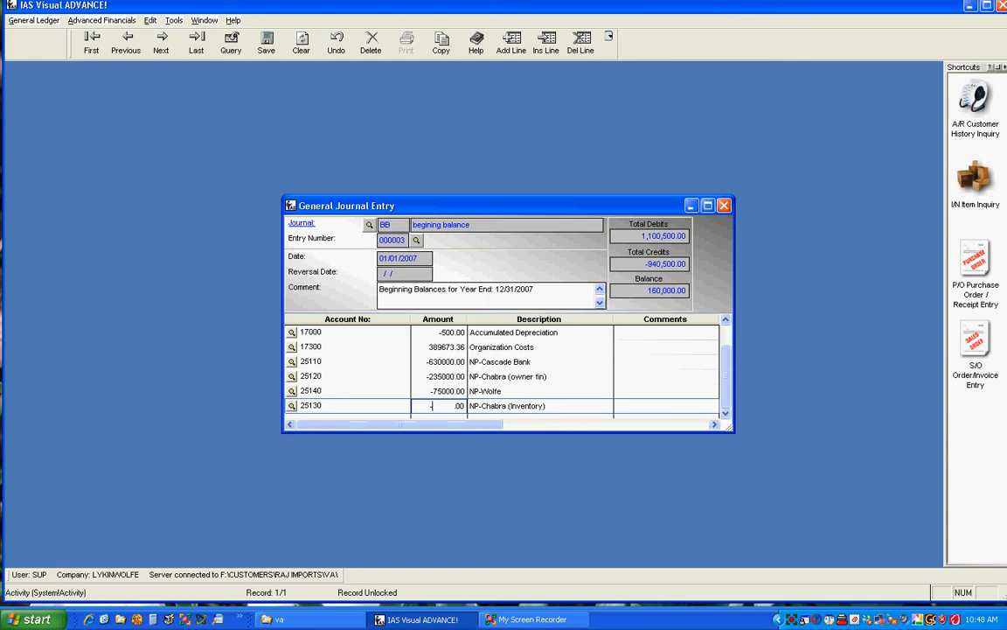
type("-175000")
key("Tab")
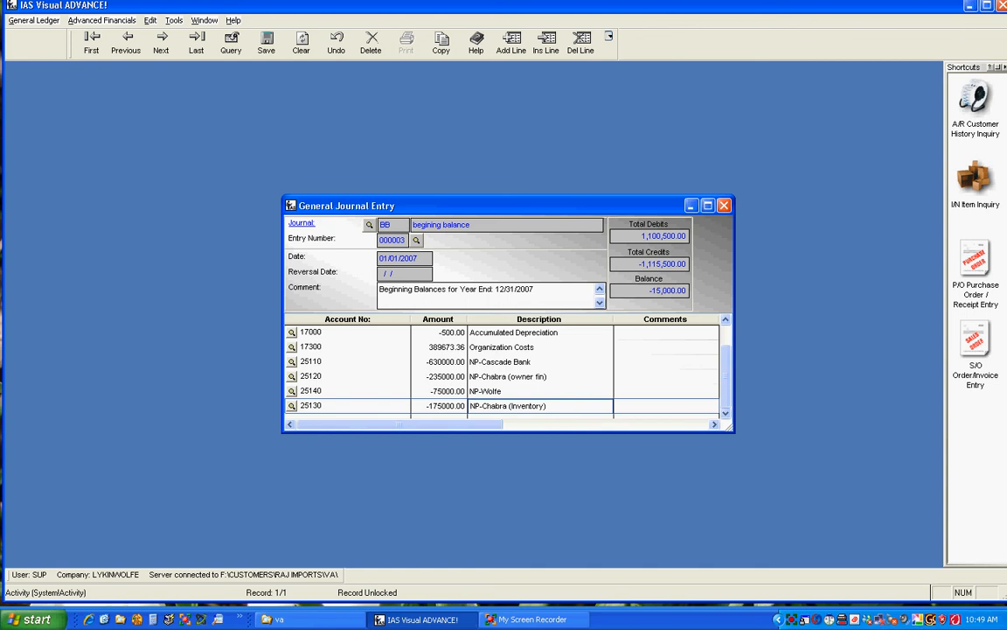
key("Down")
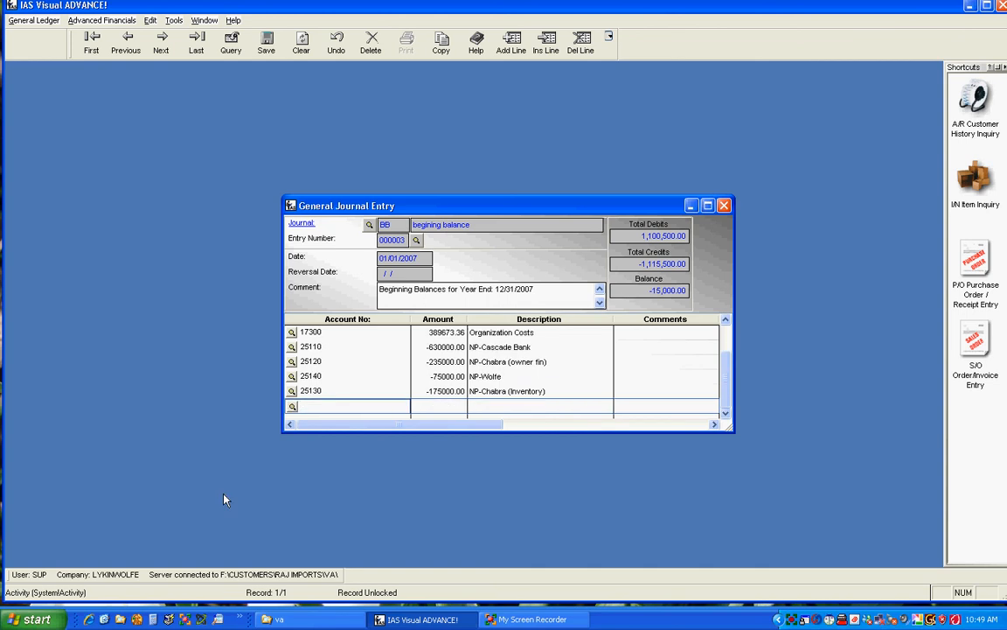
- Add a journal line for account 33000 with an amount of -165000 and move to a new line
type("33000")
key("Tab")
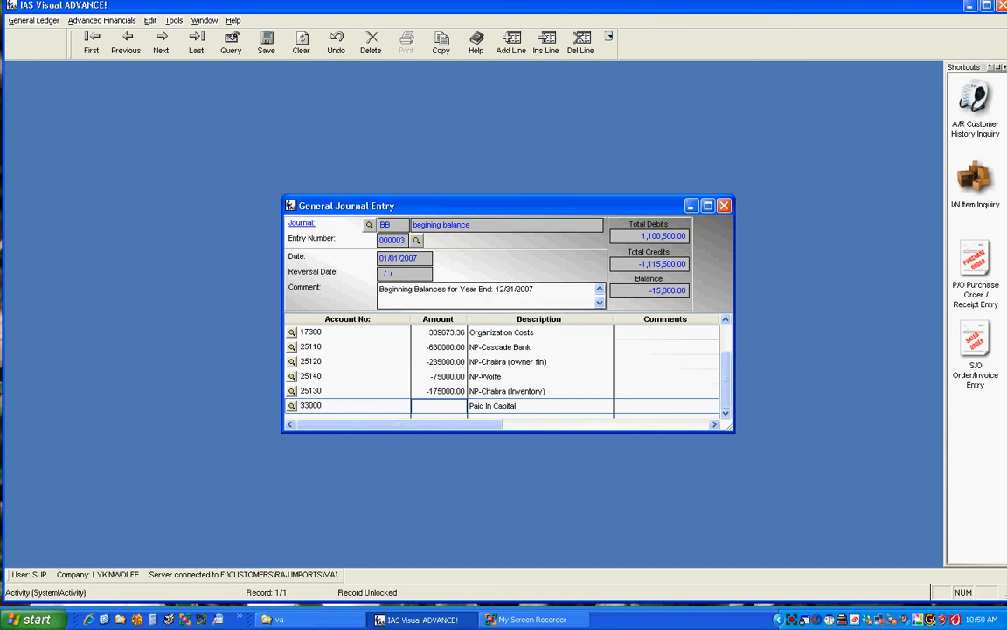
type("-165000 .00")
key("Tab")
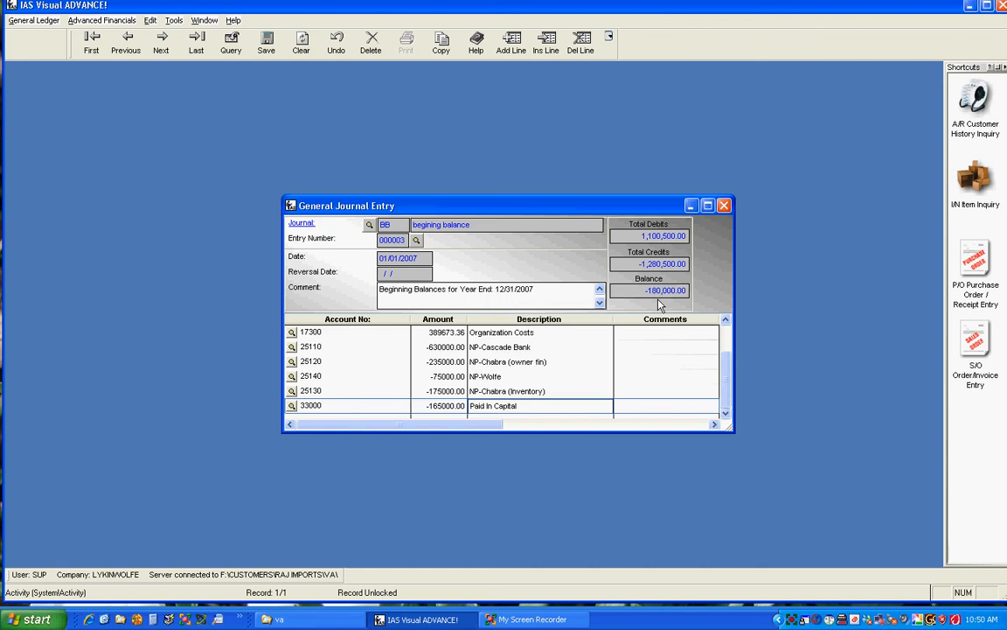
key("Return")
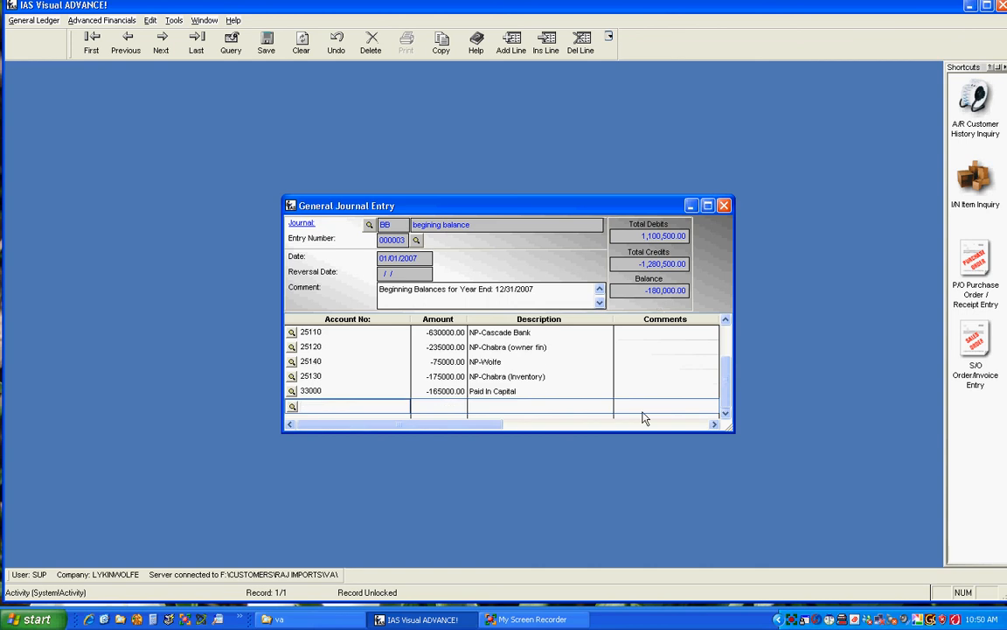
- Add a journal line for account 37000 with an amount of -180000
type("37000")
key("Return")
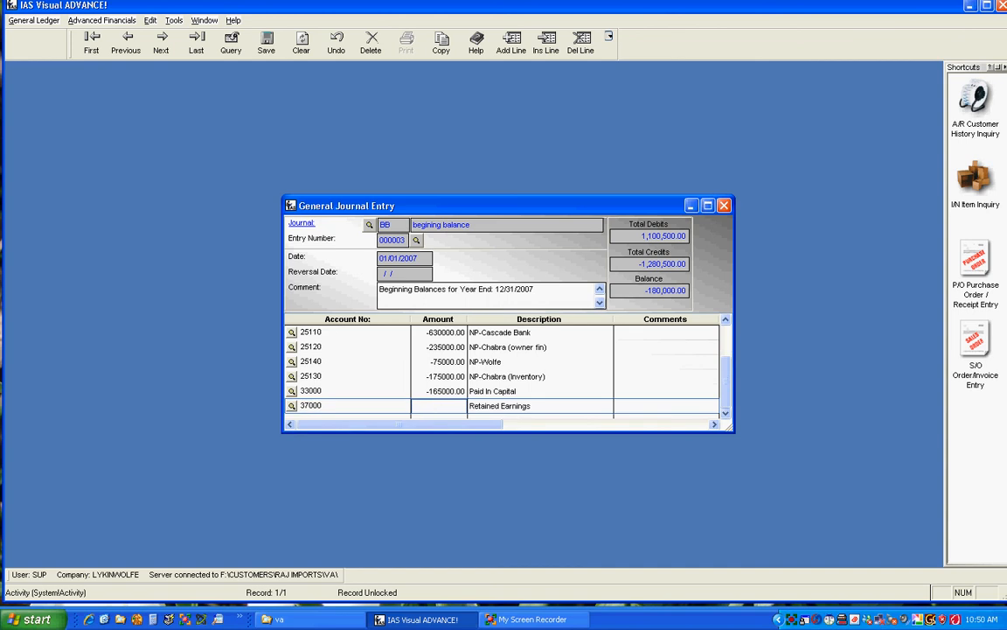
type("-180000")
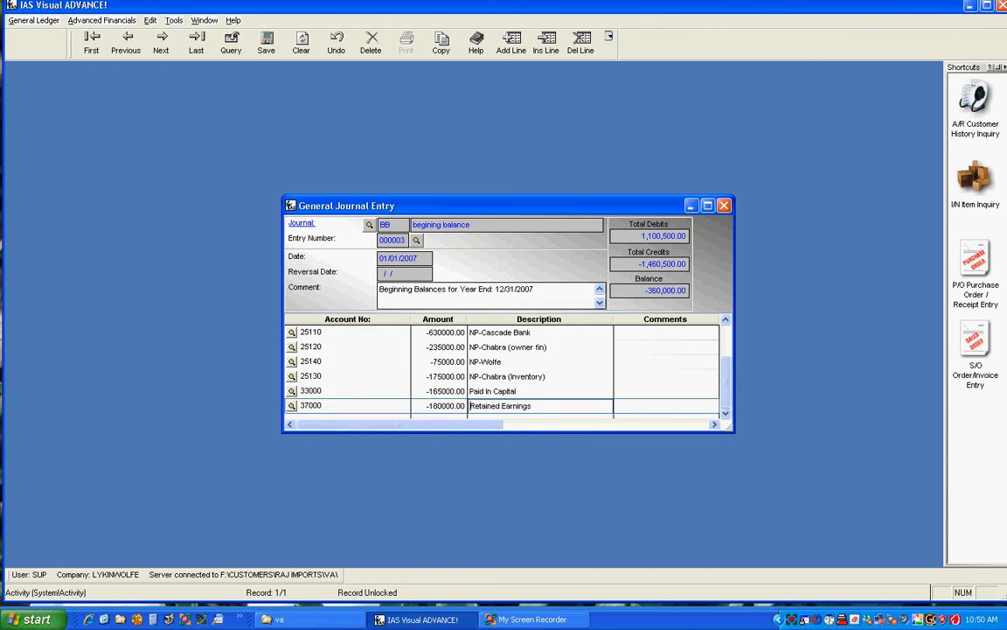
- Change the account 37000 line's amount to a positive 180000
key("Tab")
key("shift+Tab")
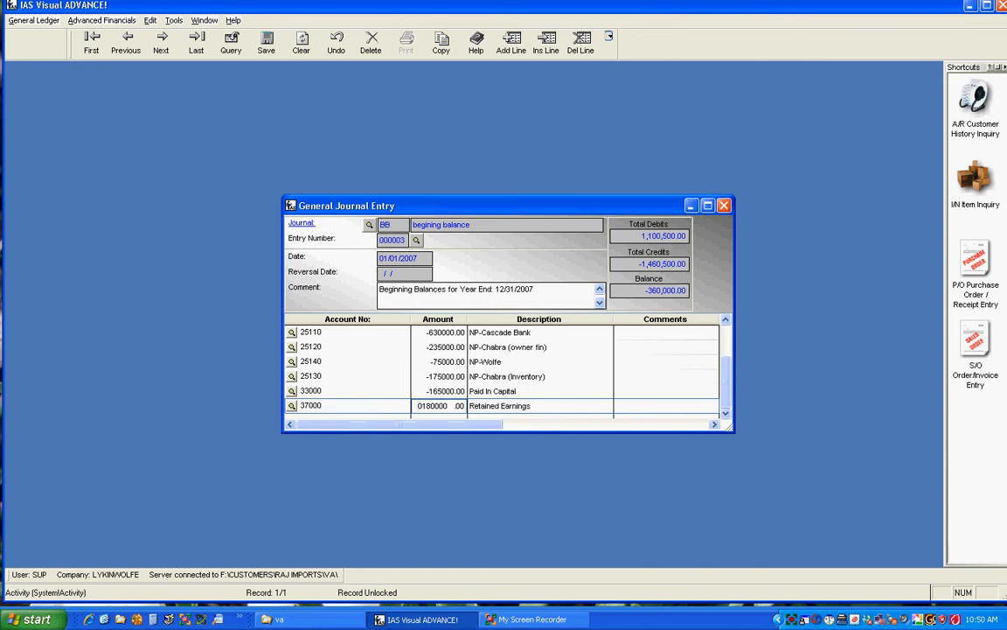
key("Delete")
key("Tab")
key("shift+Tab")
key("shift+Tab")
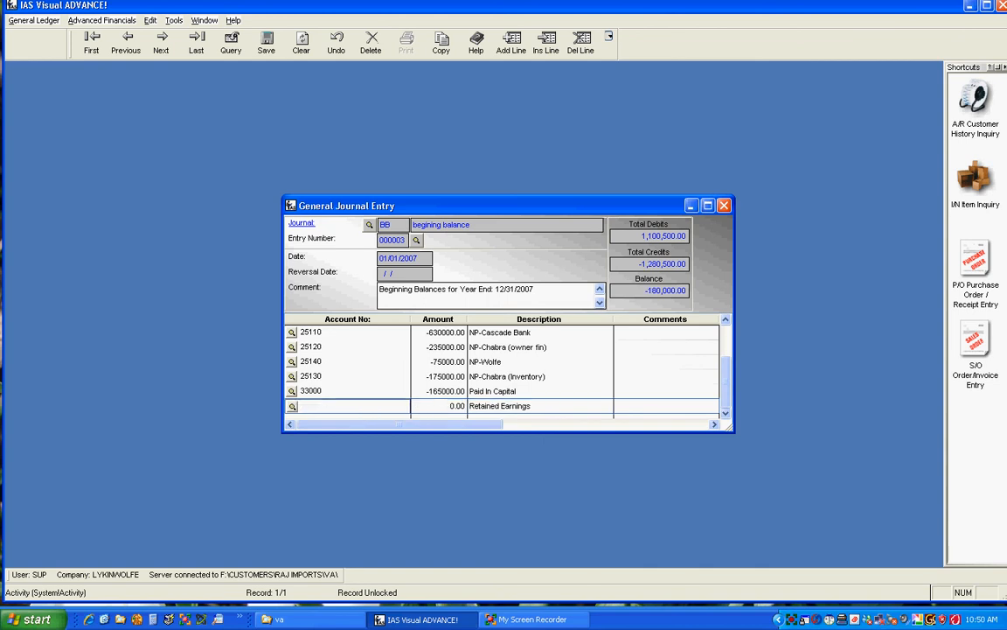
key("Tab")
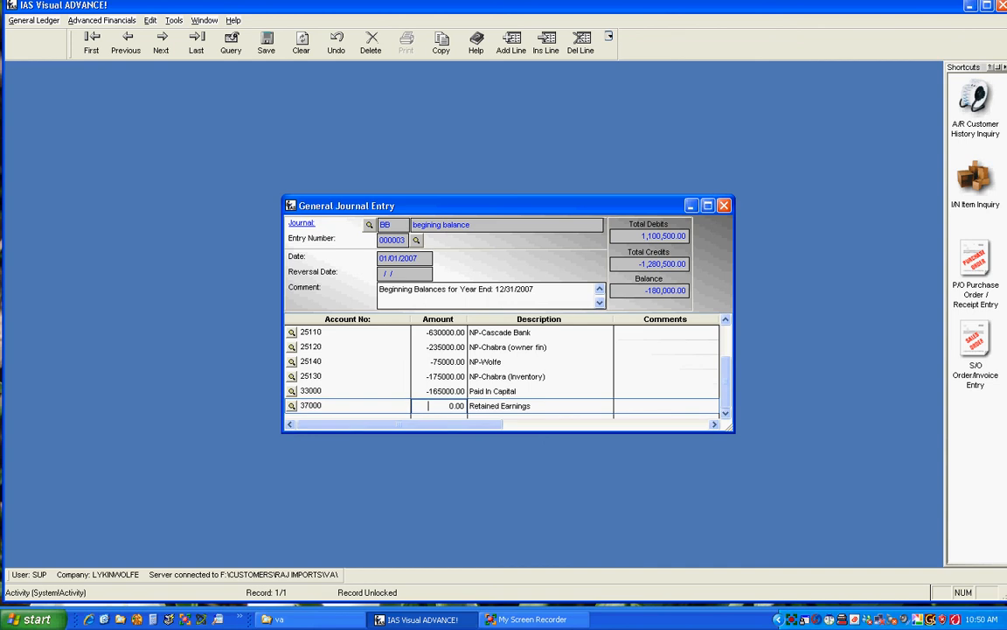
type("180000")
key("Tab")
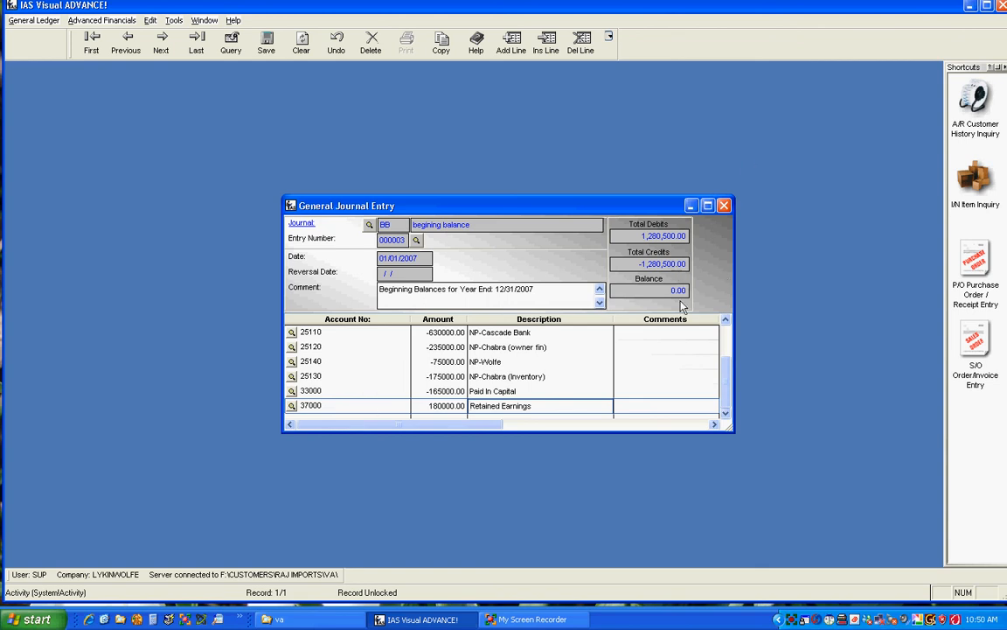
- Close and save the journal entry, agreeing to run the General Journal Update
left_click(725, 208)
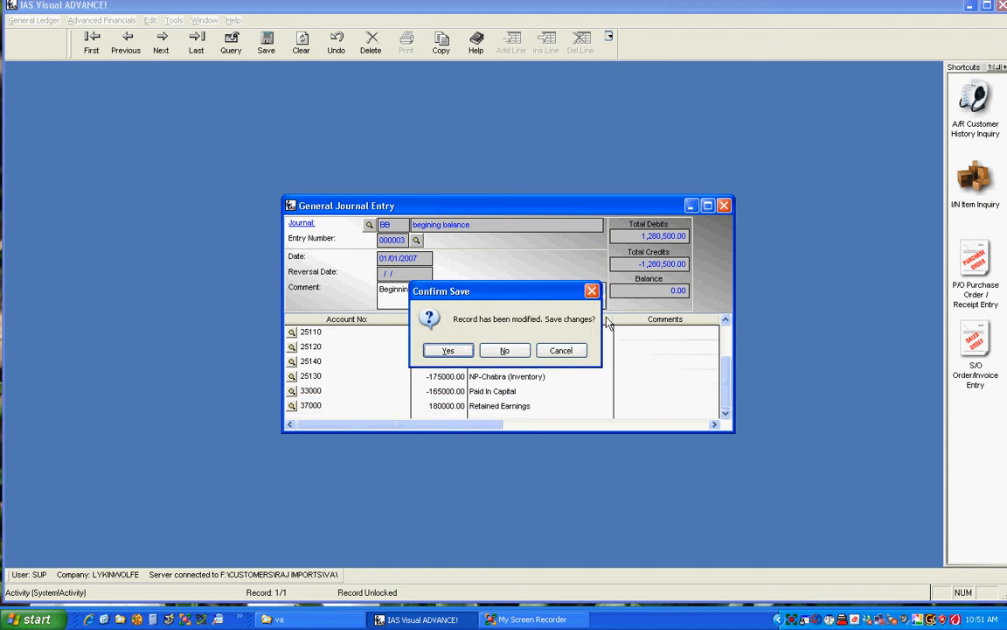
left_click(446, 350)
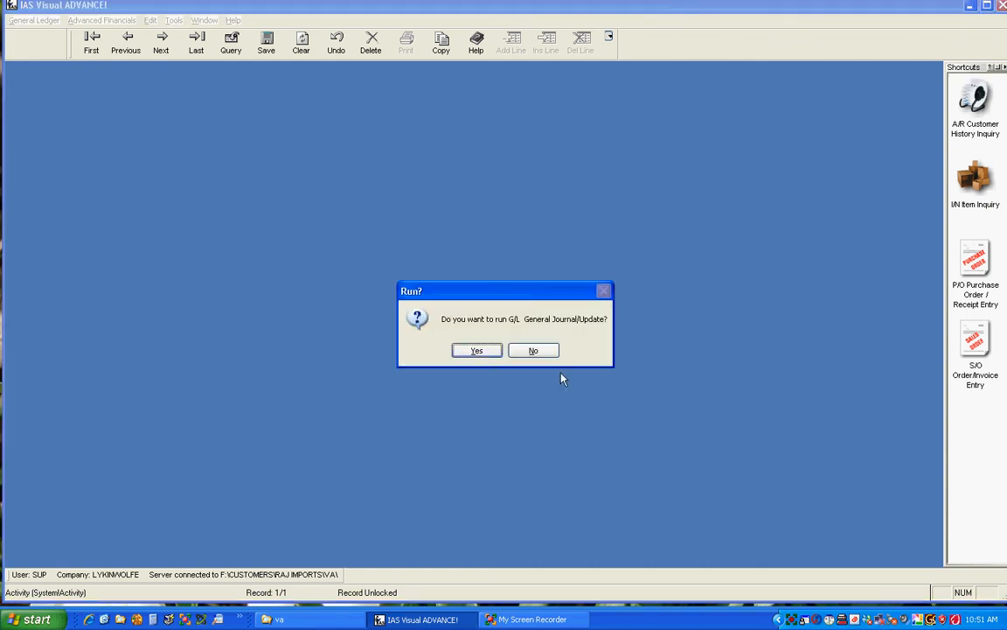
left_click(477, 352)
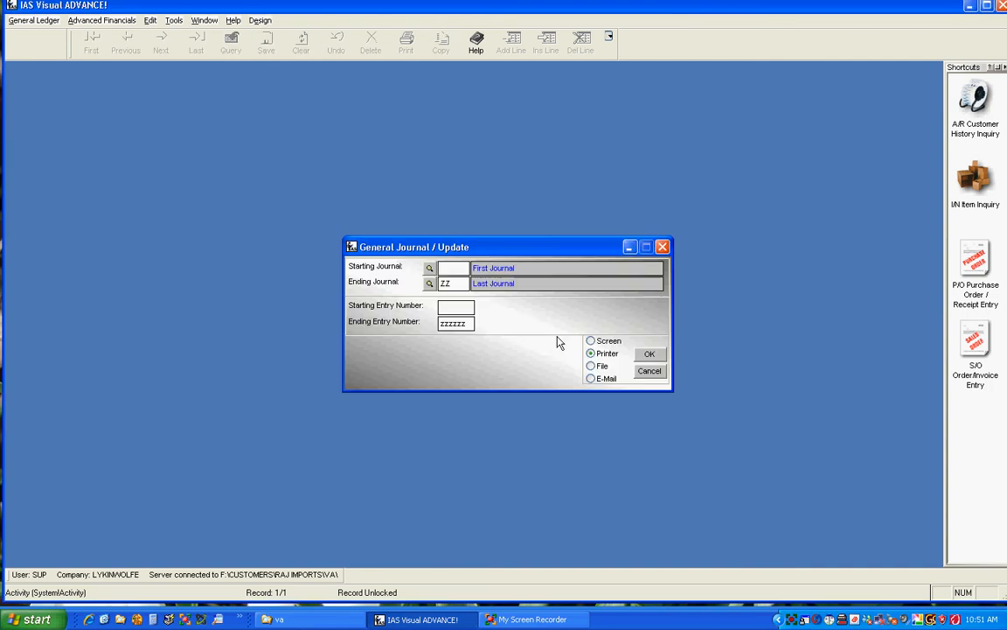
- Preview the General Journal update report on screen, close it, and run the journal update
left_click(592, 340)
left_click(642, 355)
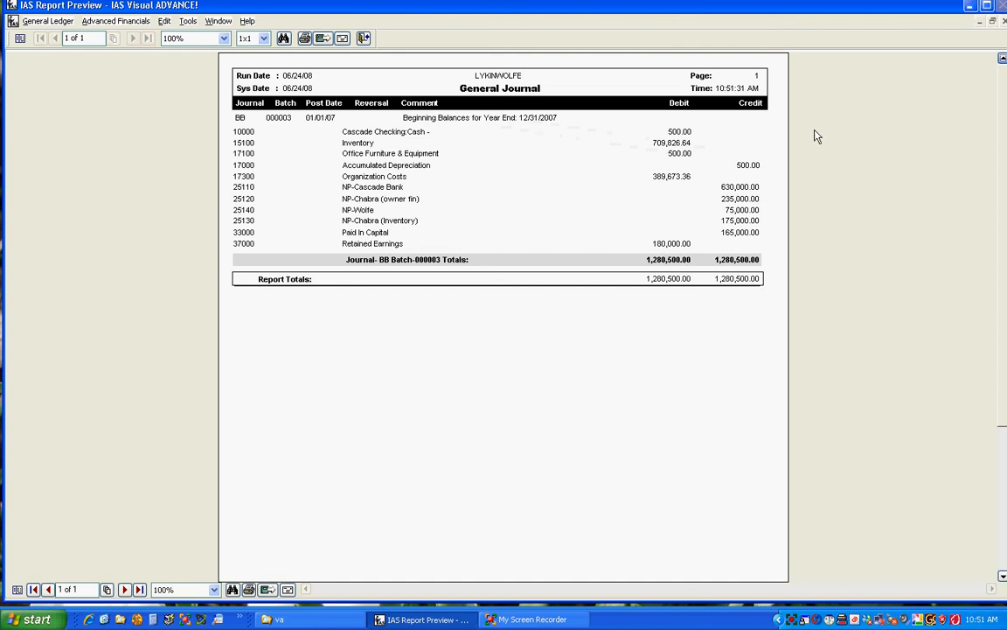
left_click(366, 41)
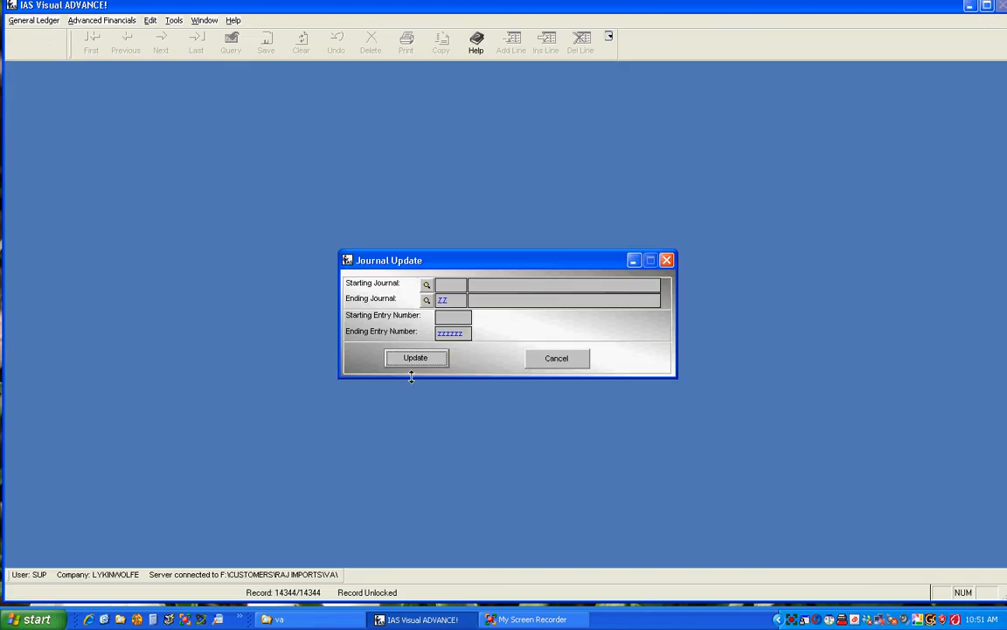
left_click(413, 359)
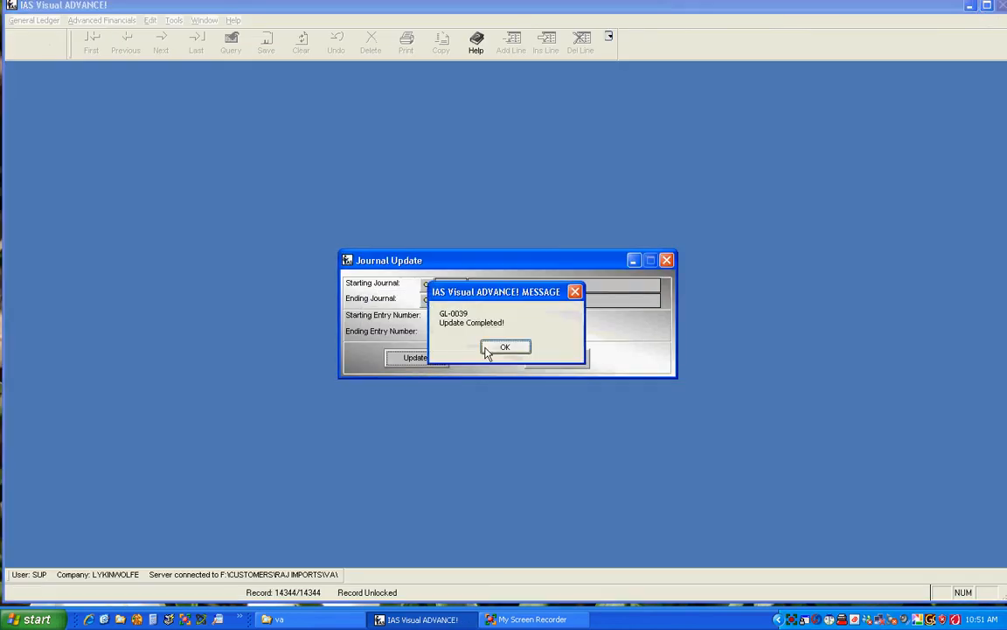
left_click(504, 348)
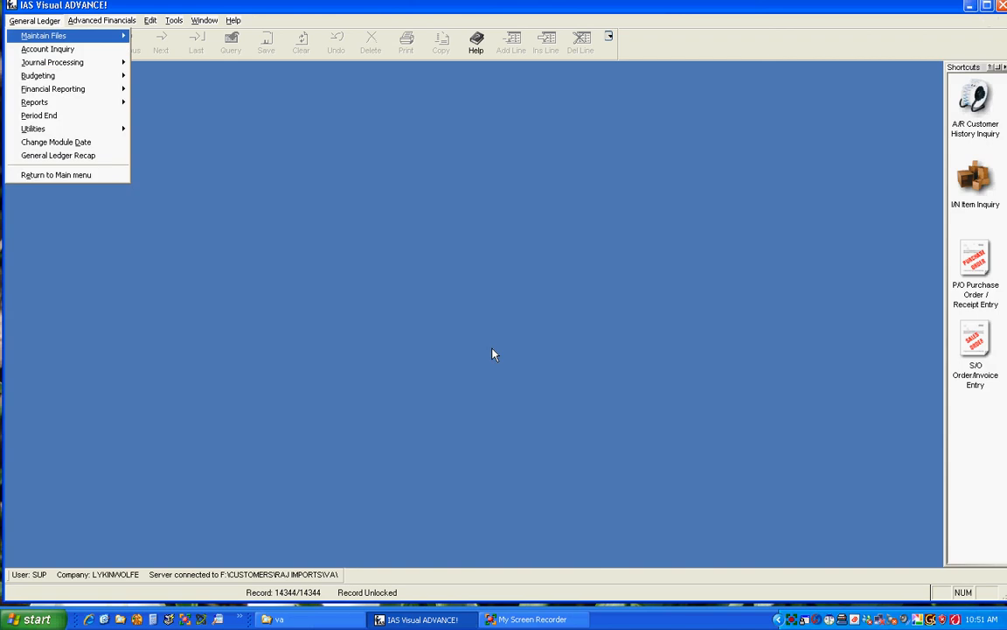